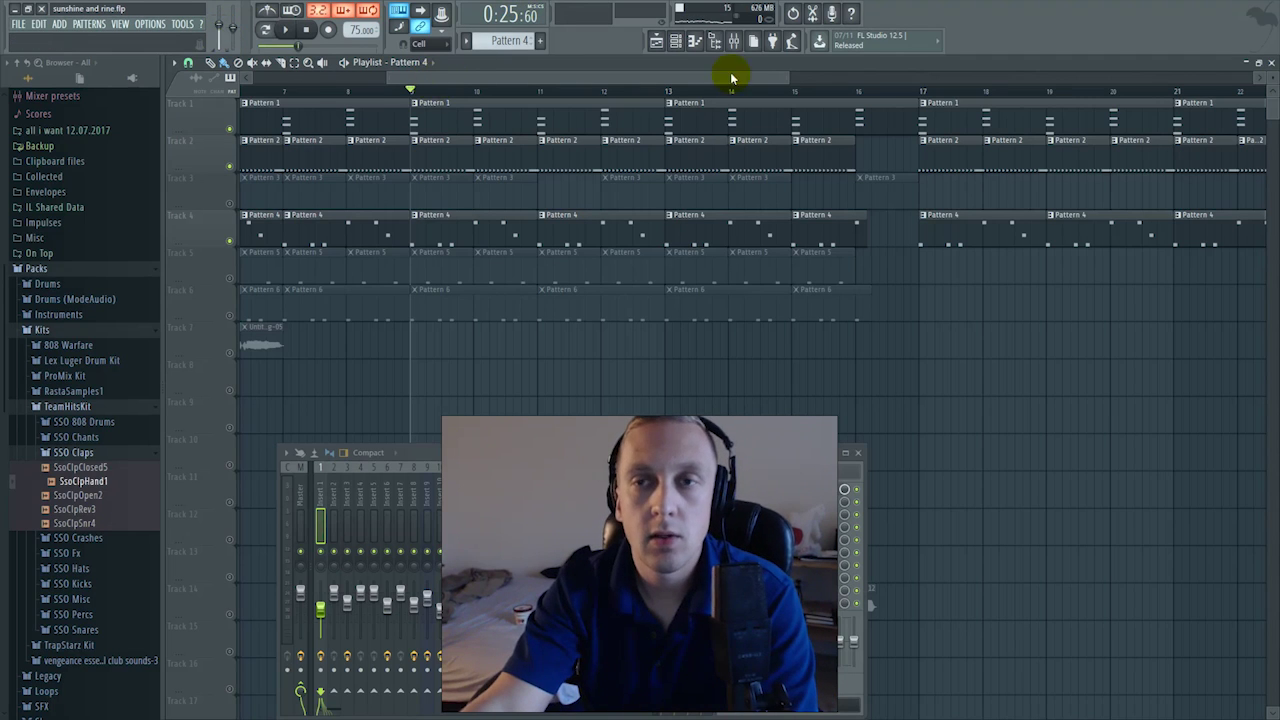
Drag the playlist zoom handle until about bars 7 to 18 fill the arrangement view.
left_click_drag(790, 77, 695, 85)
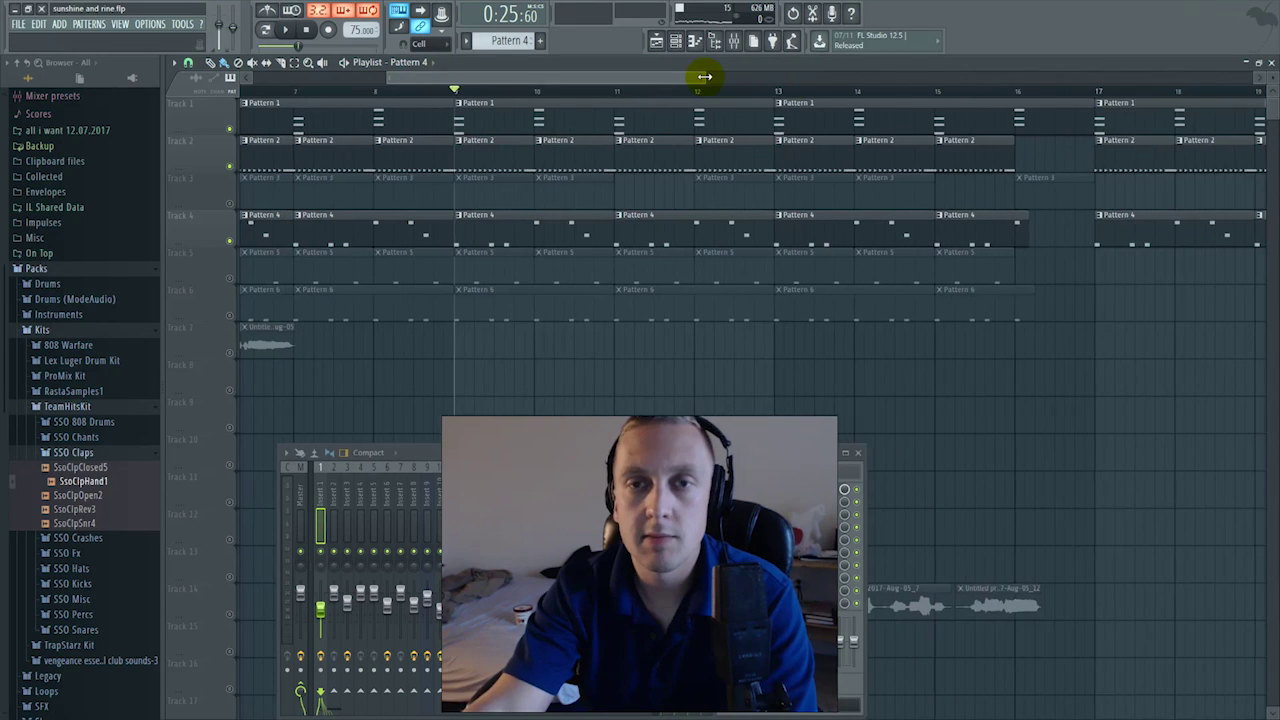
left_click_drag(704, 77, 700, 76)
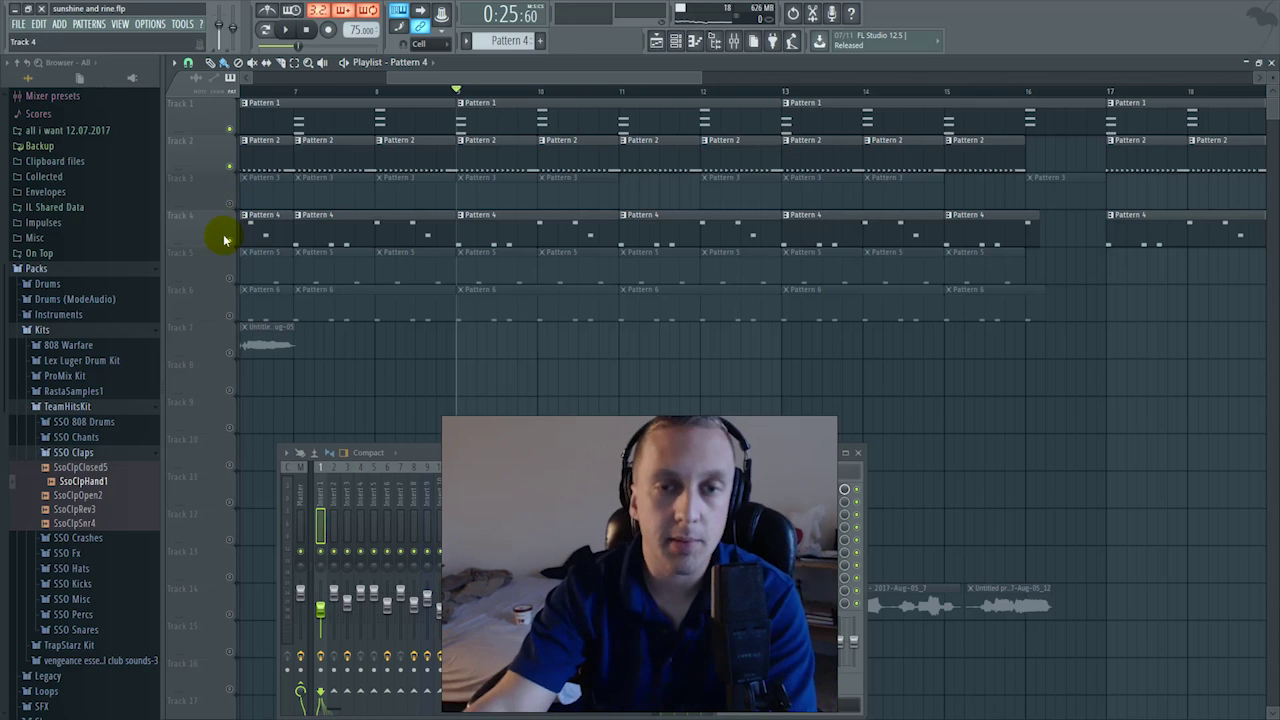
Mute Track 4 and play bars 9–13 without the 808 clips.
left_click(226, 240)
key("space")
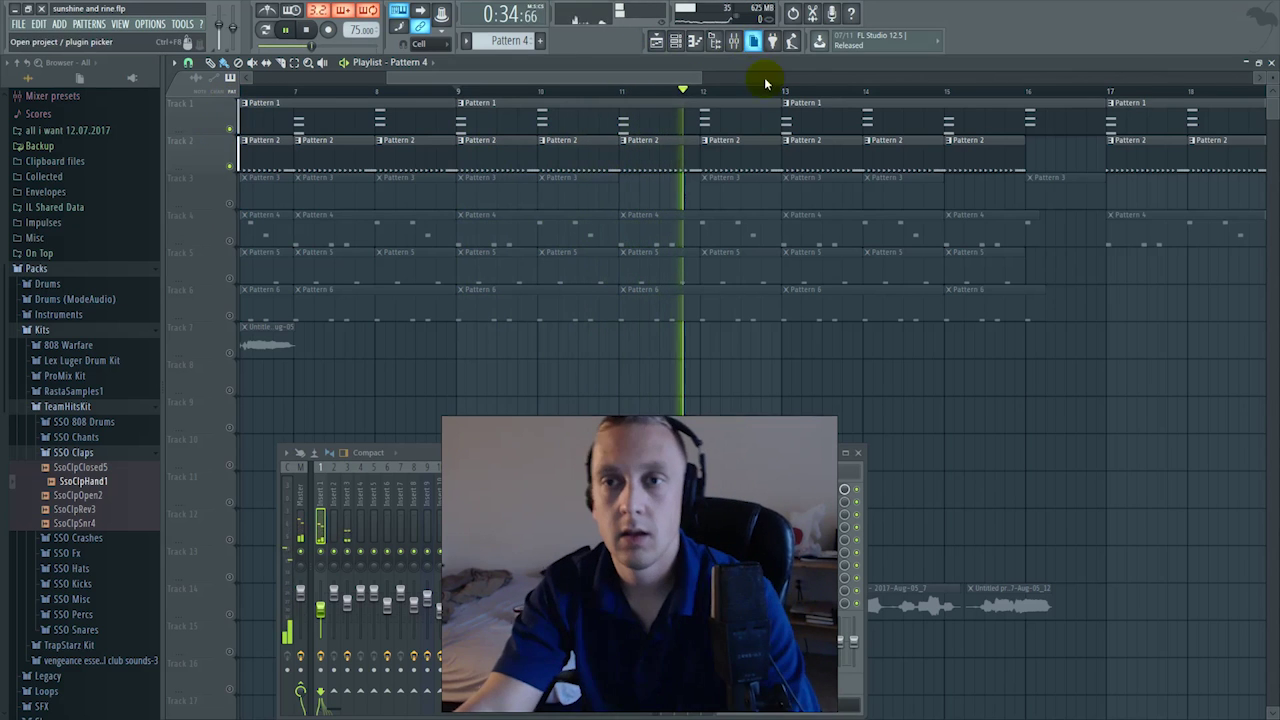
mouse_move(779, 91)
left_mouse_down()
mouse_move(457, 92)
mouse_move(459, 104)
left_mouse_up()
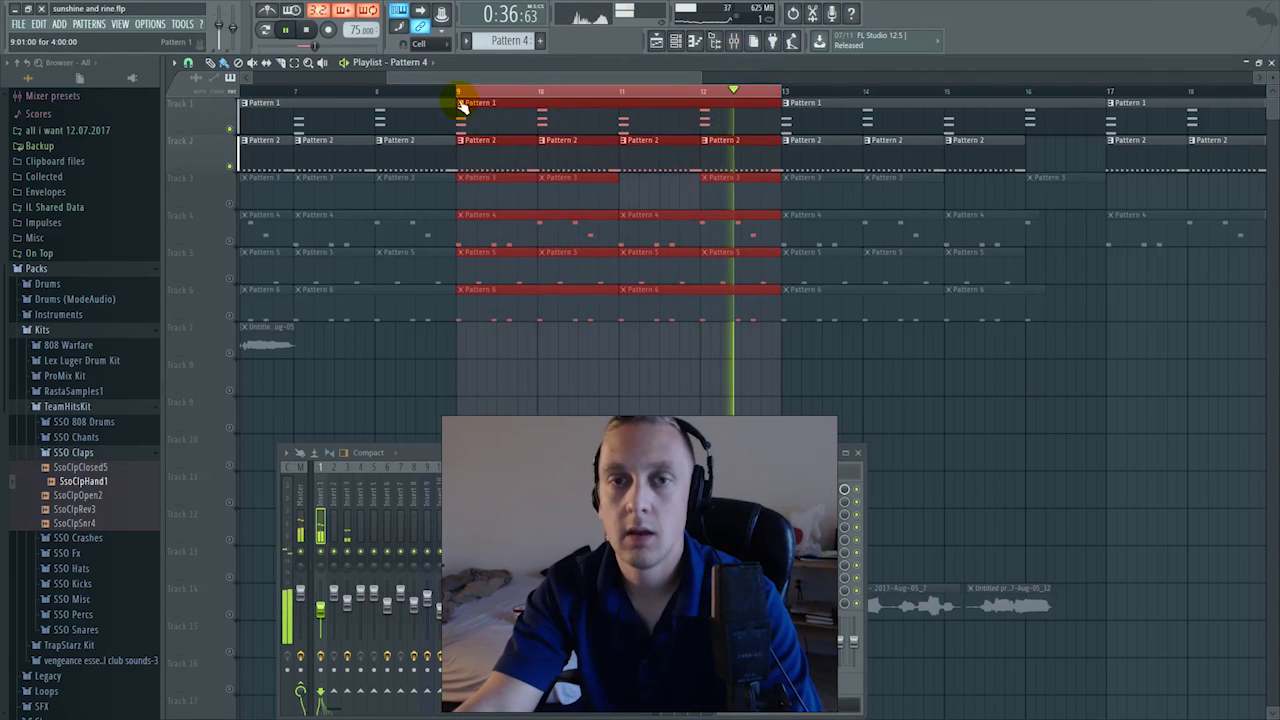
key("space")
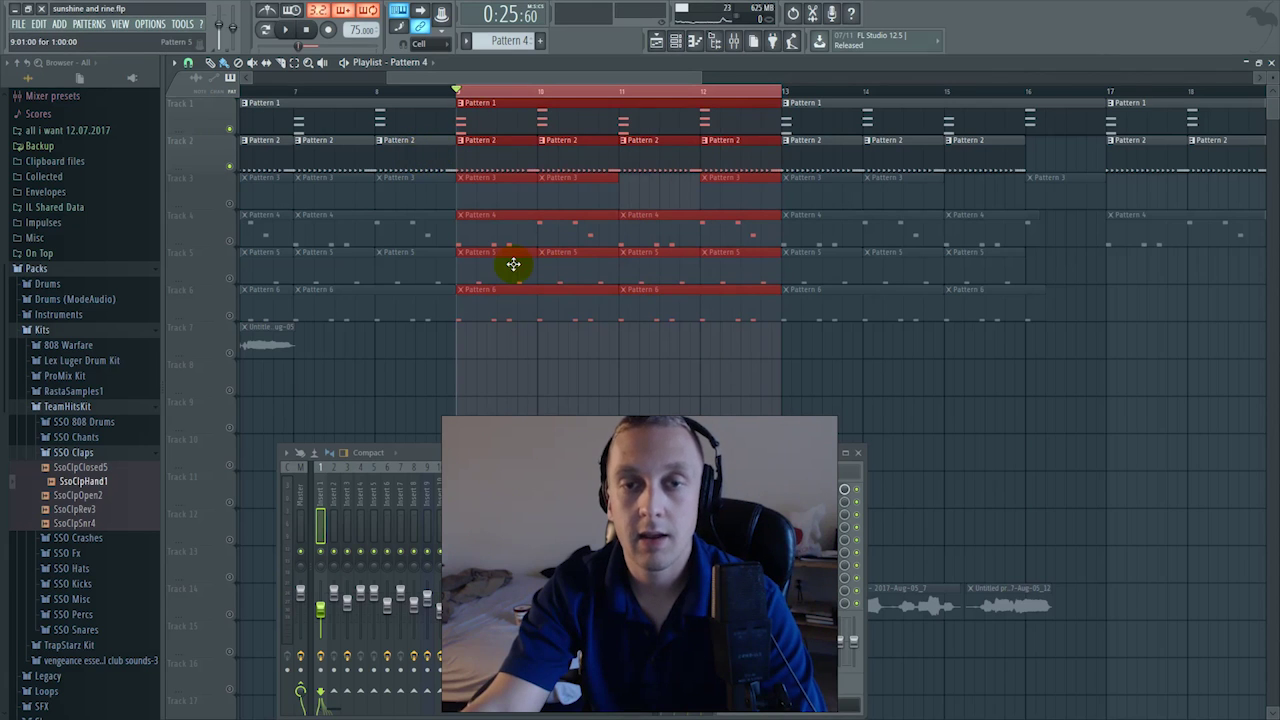
Unmute Track 4, play bars 9–13 with the 808, then open the 808 pattern.
left_click(230, 243)
key("space")
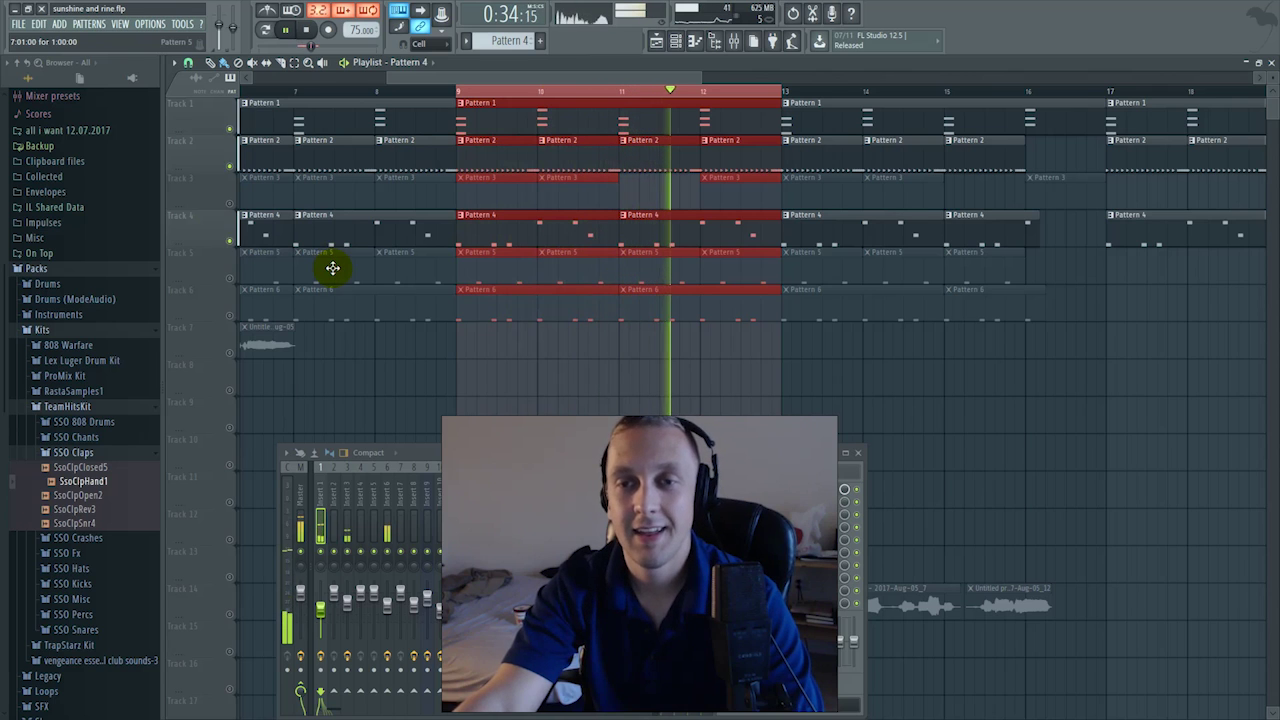
key("space")
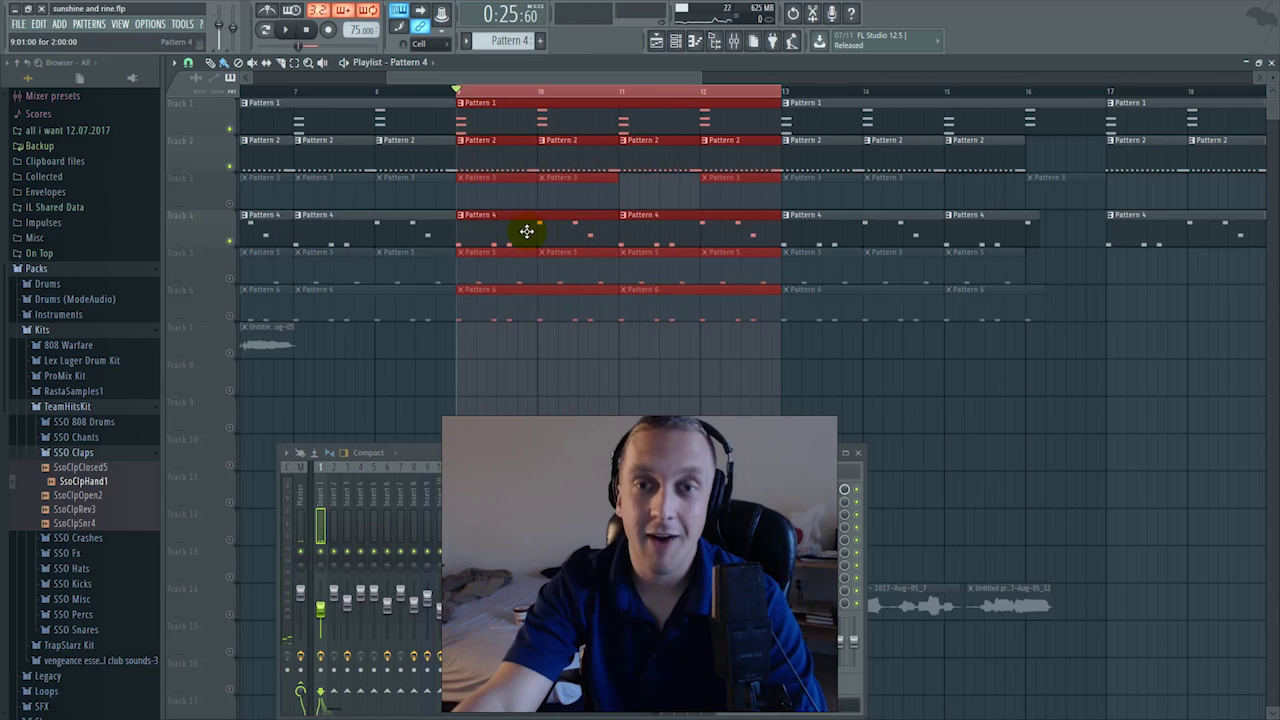
double_click(527, 231)
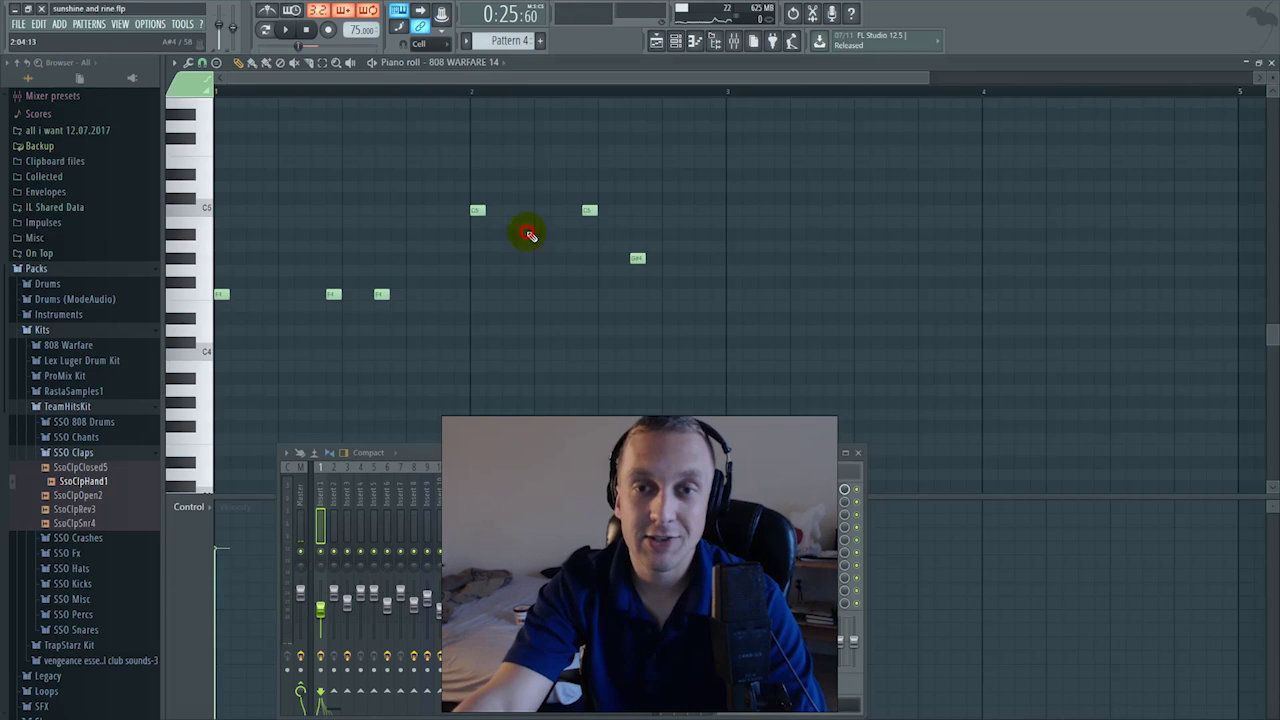
Return to the playlist, re-mute Track 4 and play the selected bars without the 808.
left_click(656, 40)
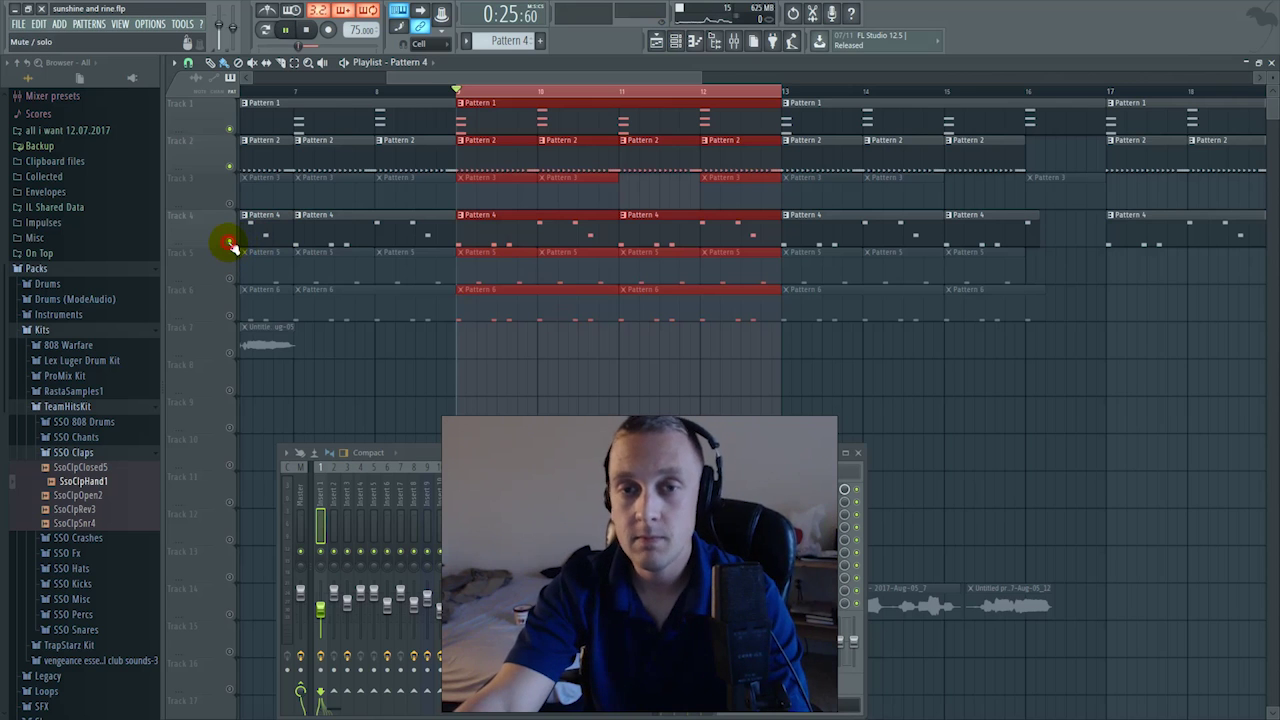
left_click(229, 243)
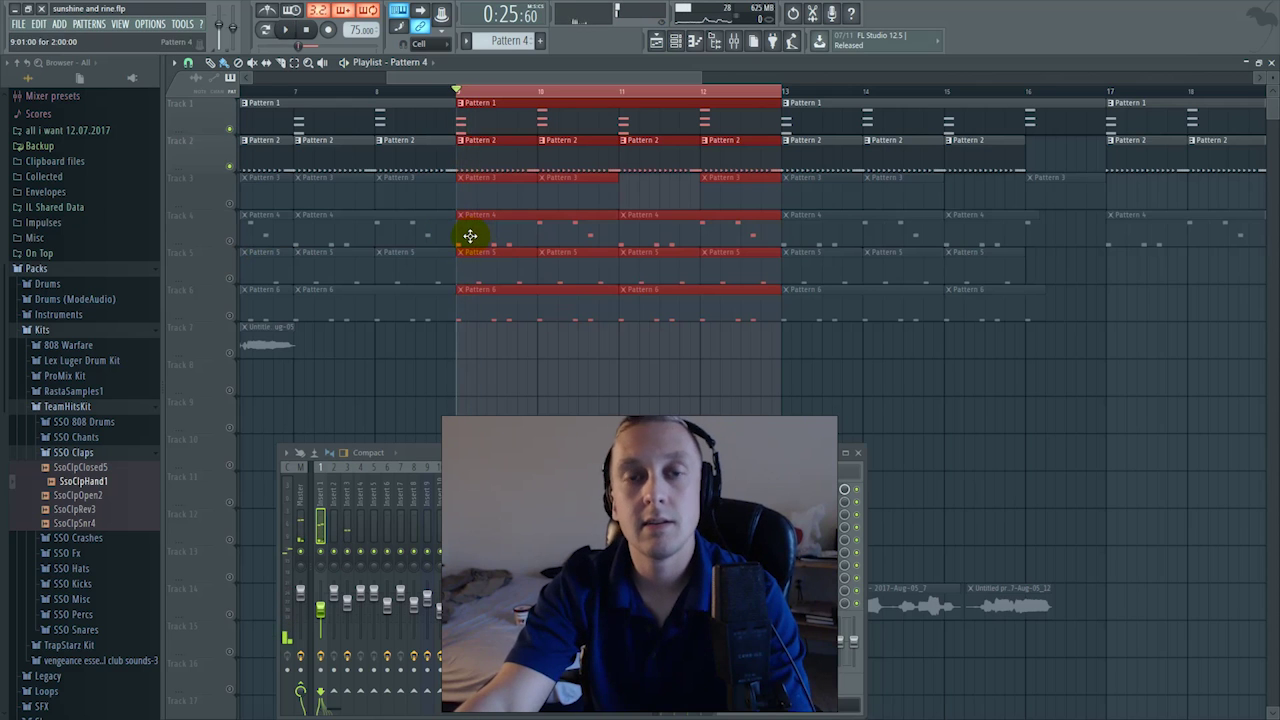
key("space")
key("space")
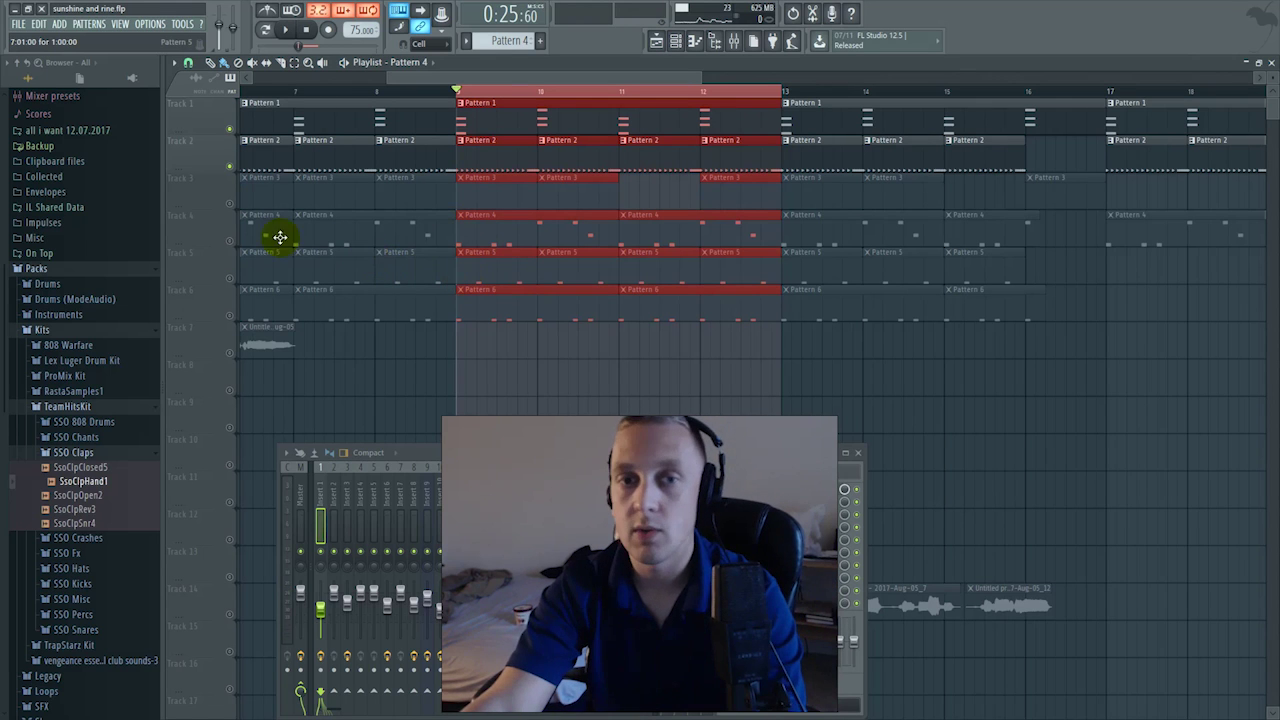
Transpose all 808 WARFARE 14 notes up and down by octaves while auditioning, settling one octave up.
double_click(491, 234)
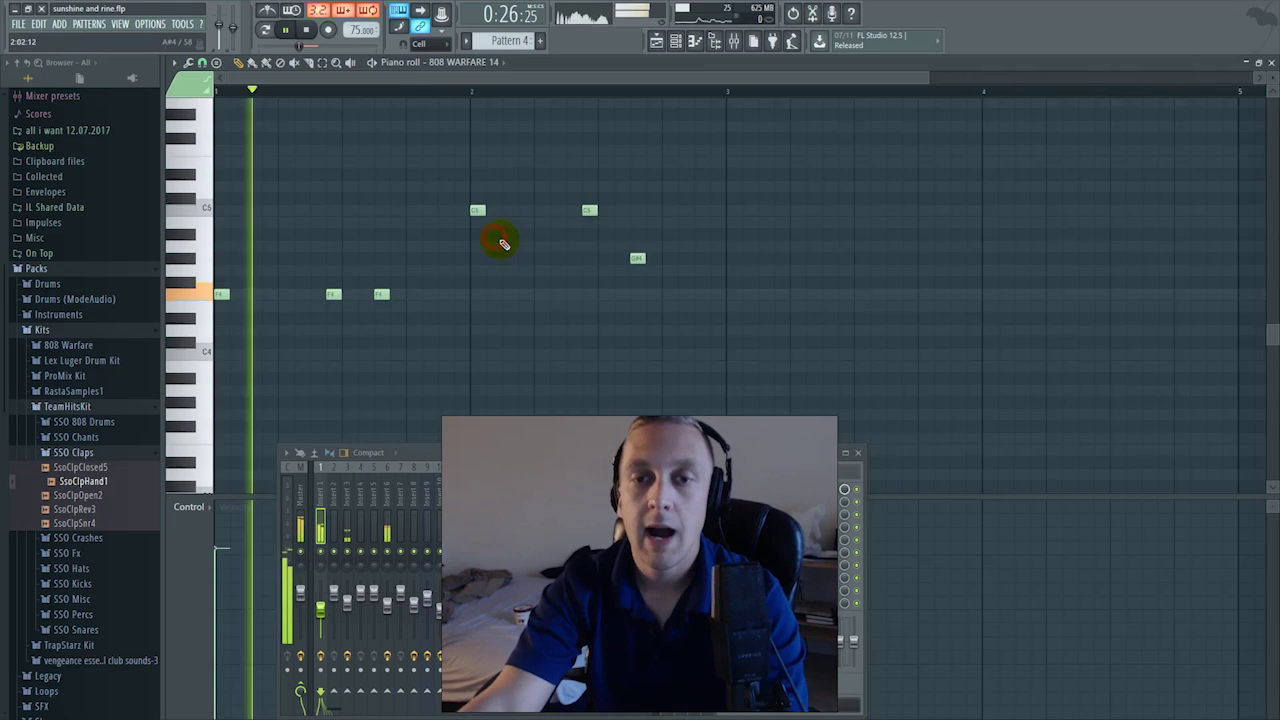
key("ctrl+a")
key("ctrl+Up")
key("space")
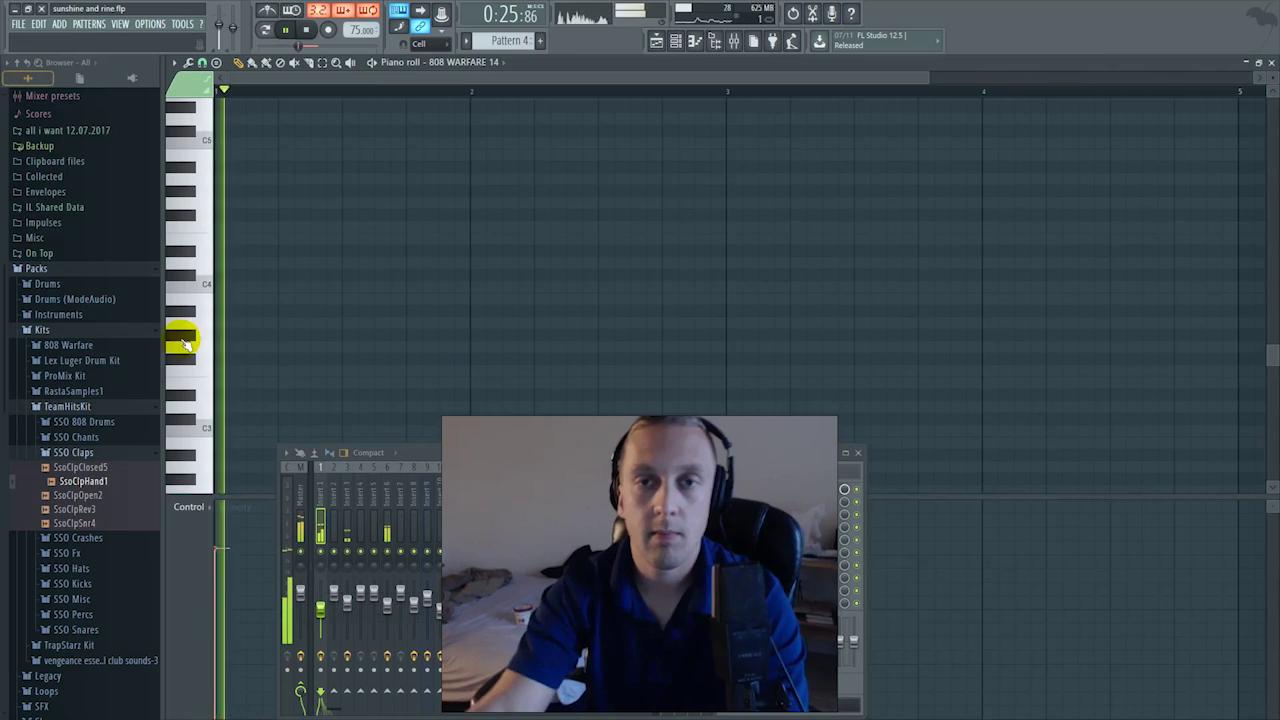
key("space")
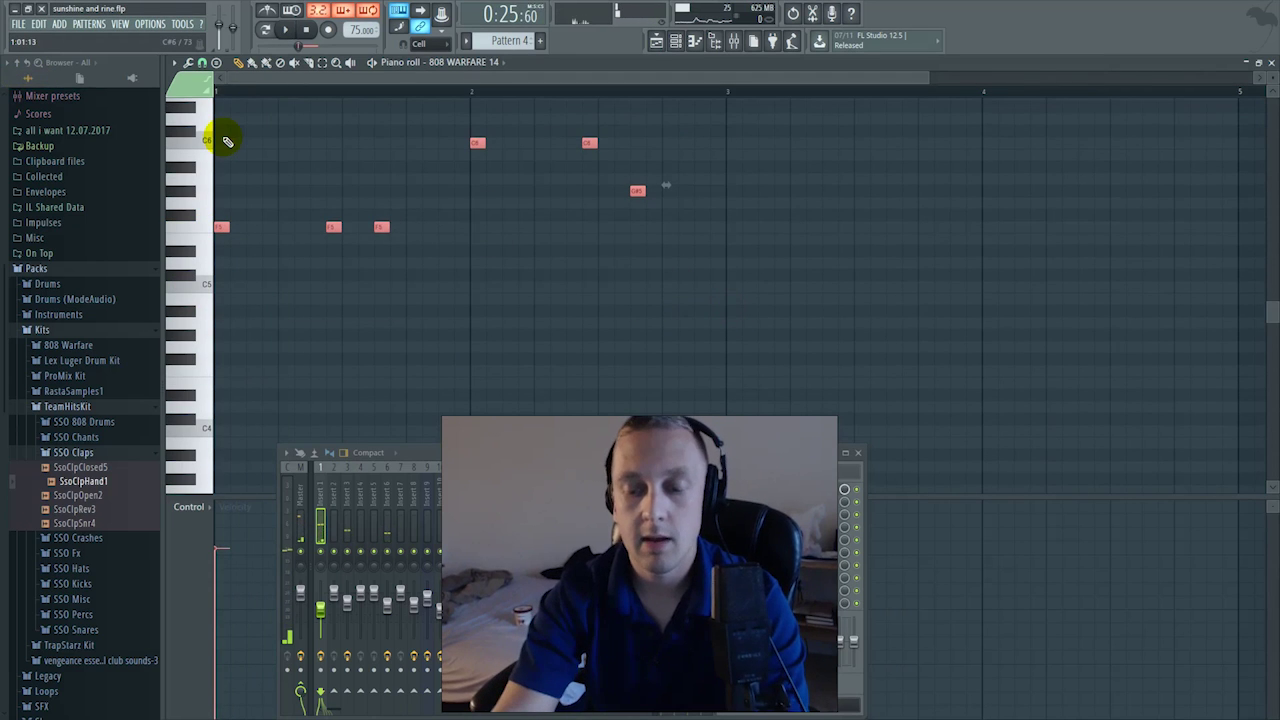
key("ctrl+Down")
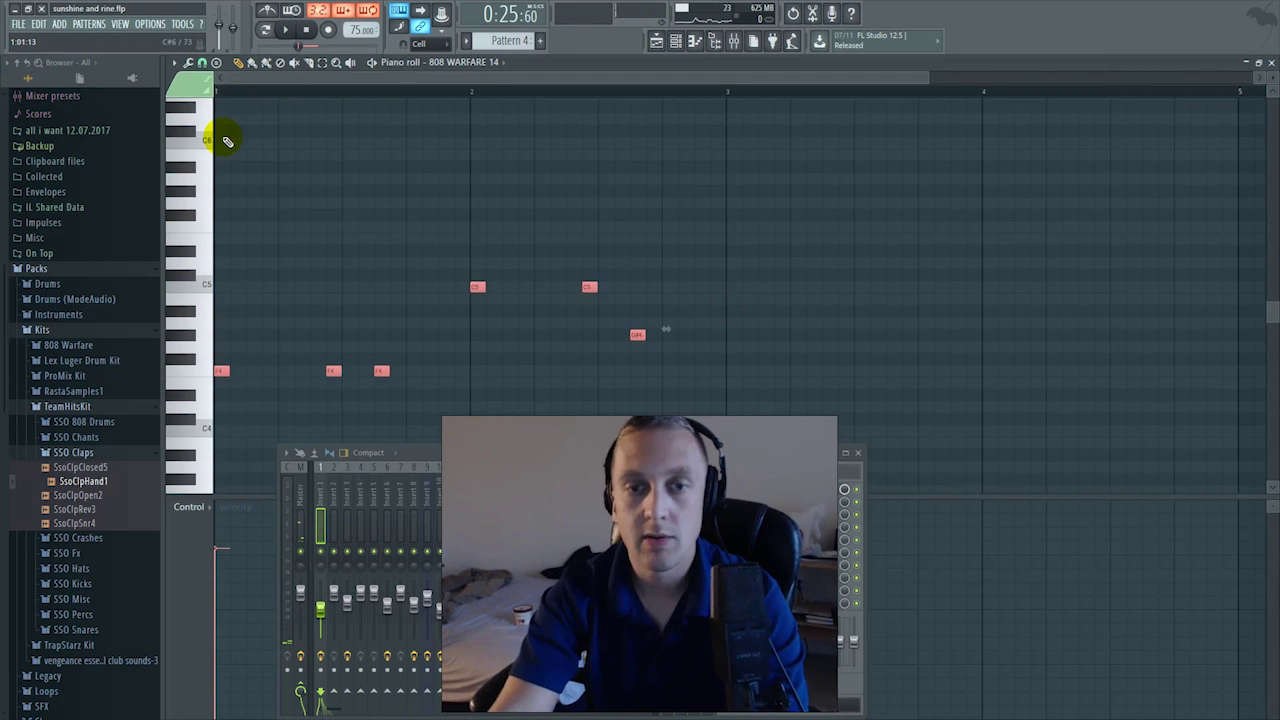
key("ctrl+Up")
key("ctrl+Down")
key("ctrl+Up")
key("ctrl+Down")
key("space")
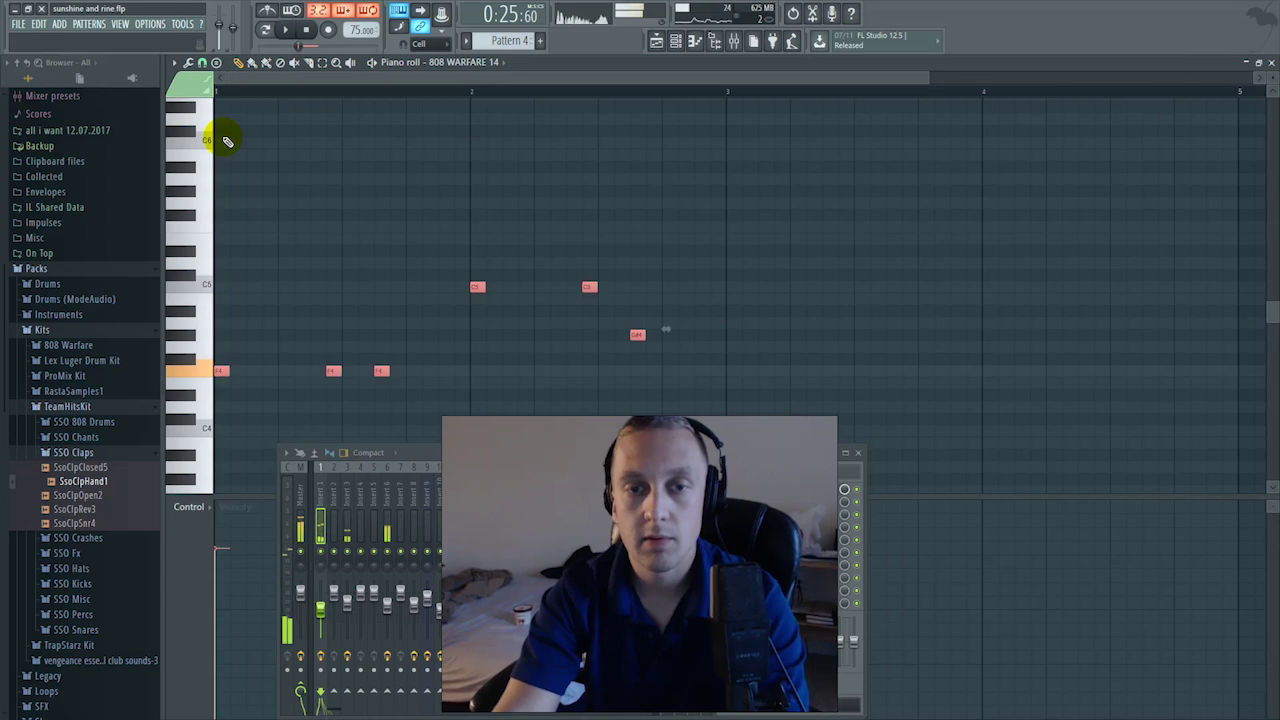
key("ctrl+Up")
key("space")
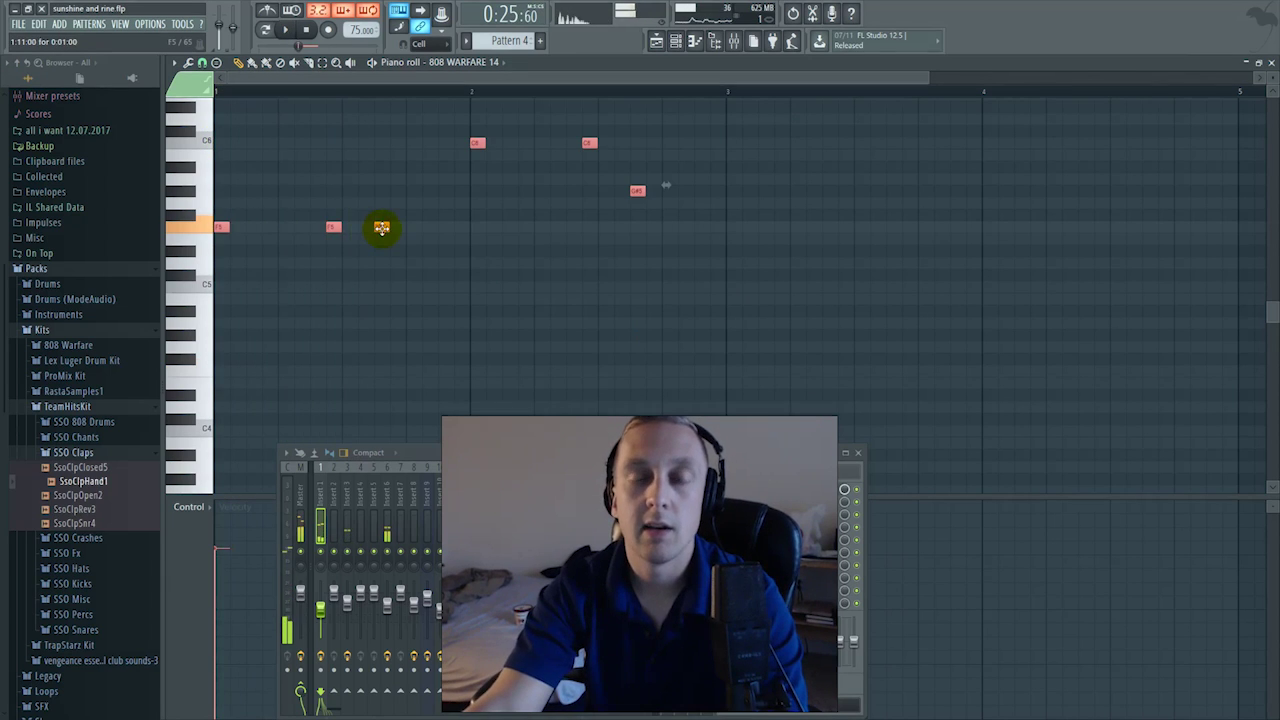
Move the three lower 808 notes down in pitch to about B4.
left_click_drag(400, 246, 105, 190)
mouse_move(381, 226)
left_mouse_down()
mouse_move(376, 276)
mouse_move(371, 255)
left_mouse_up()
key("space")
key("space")
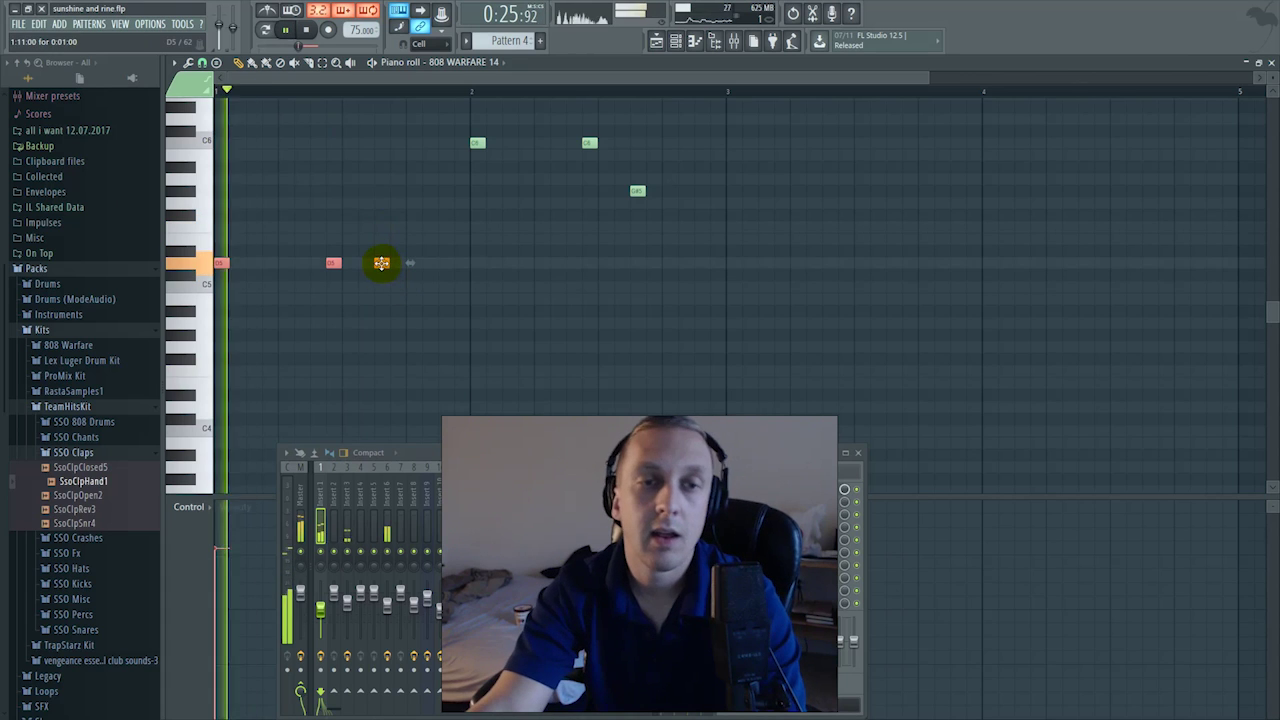
mouse_move(380, 262)
left_mouse_down()
mouse_move(380, 288)
mouse_move(412, 301)
left_mouse_up()
key("space")
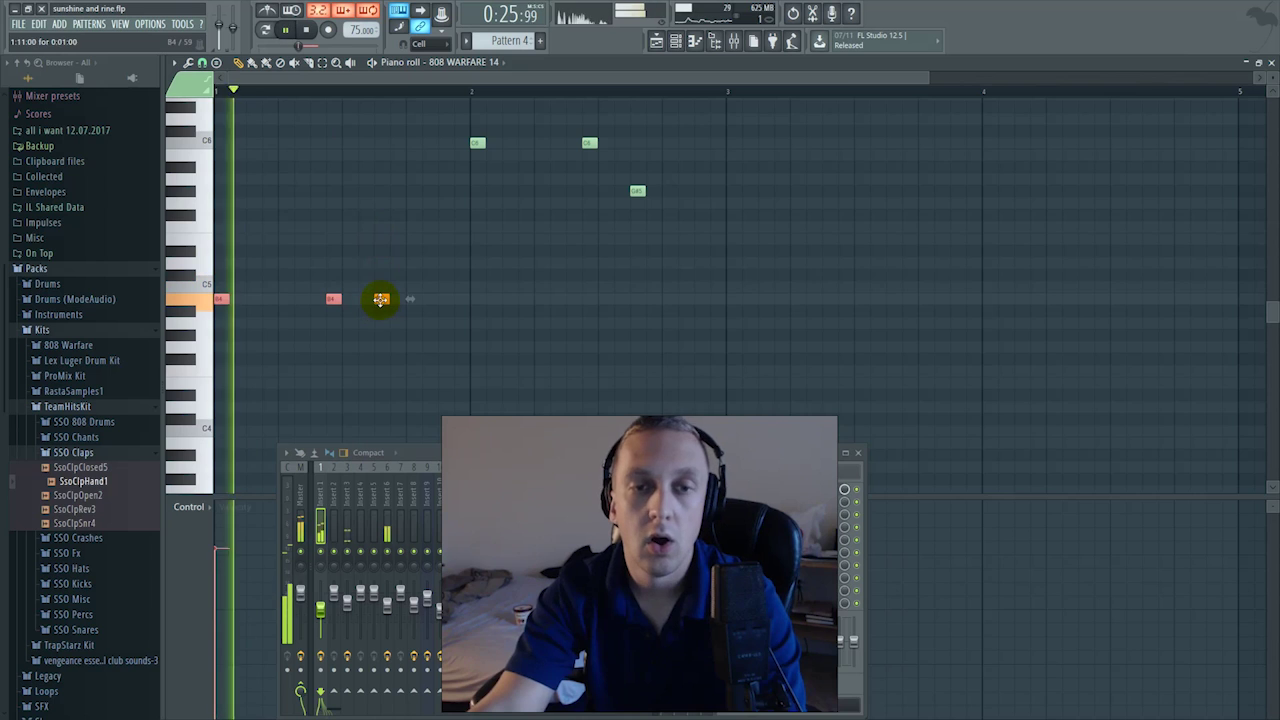
Lower the upper notes, raise the pair one semitone, add a note beside them, and return to the playlist.
mouse_move(594, 194)
left_mouse_down()
mouse_move(468, 134)
mouse_move(477, 276)
left_mouse_up()
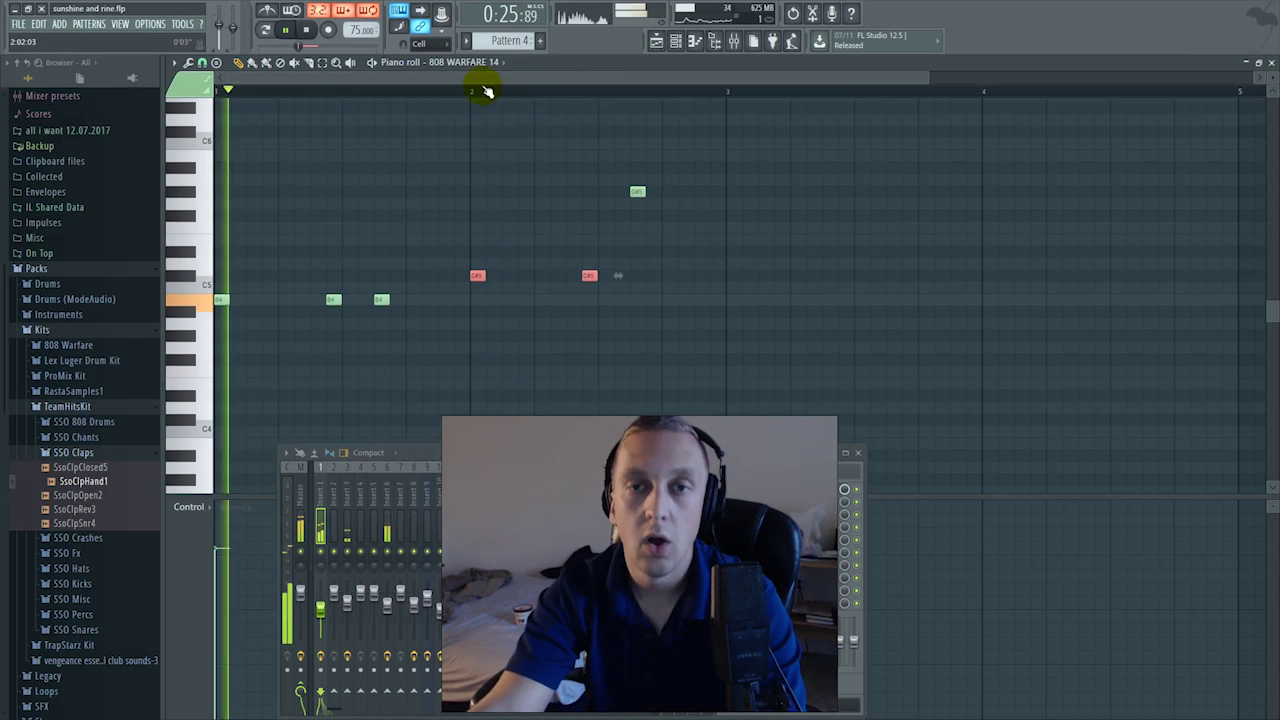
left_click_drag(589, 276, 589, 263)
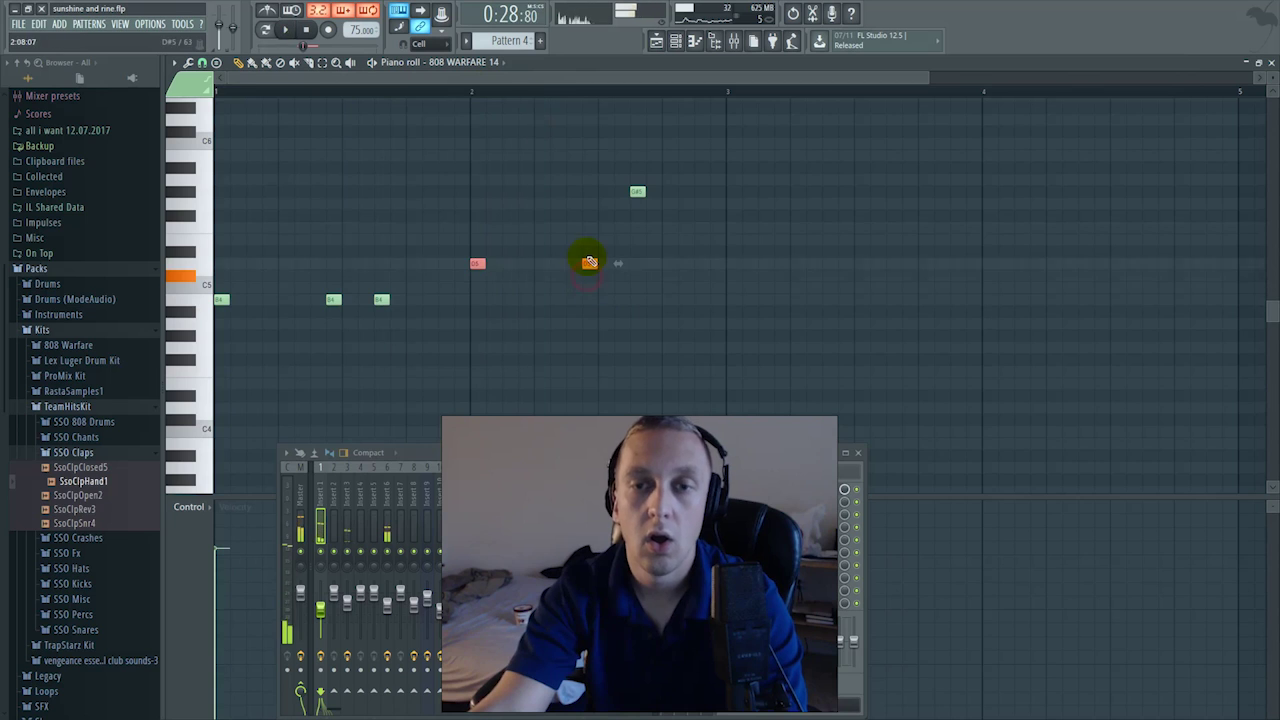
left_click(638, 263)
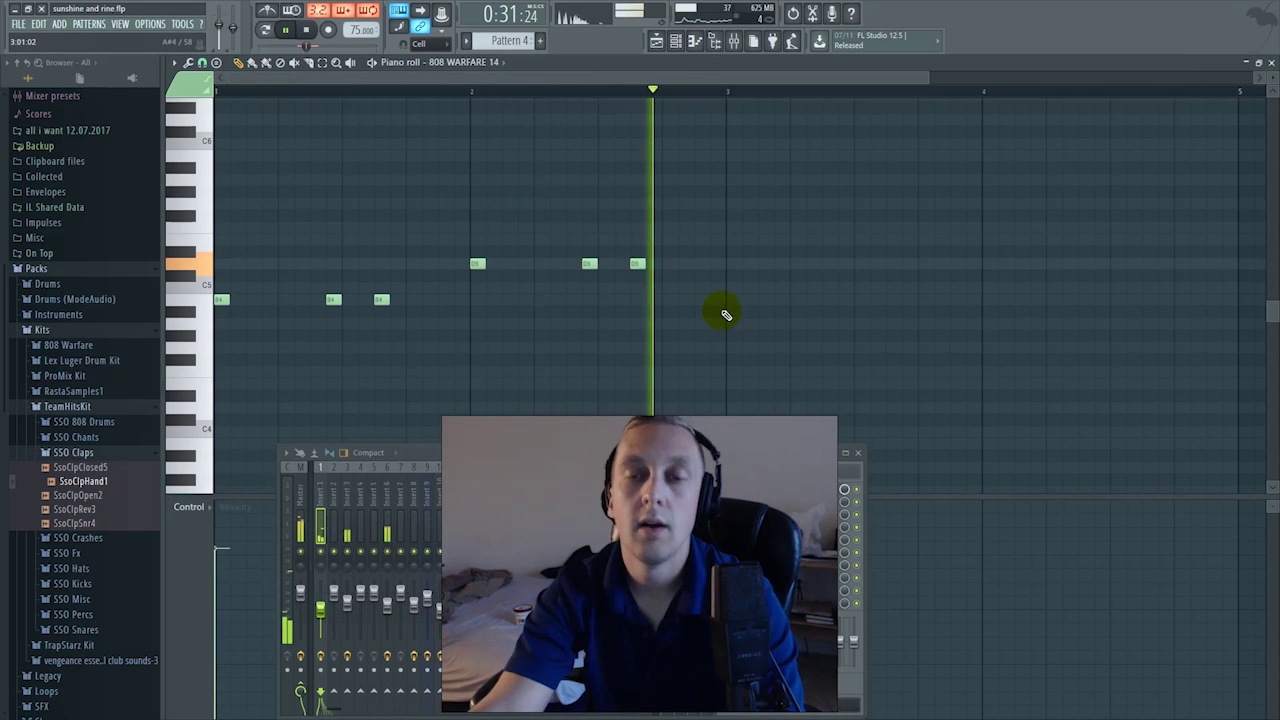
left_click(656, 42)
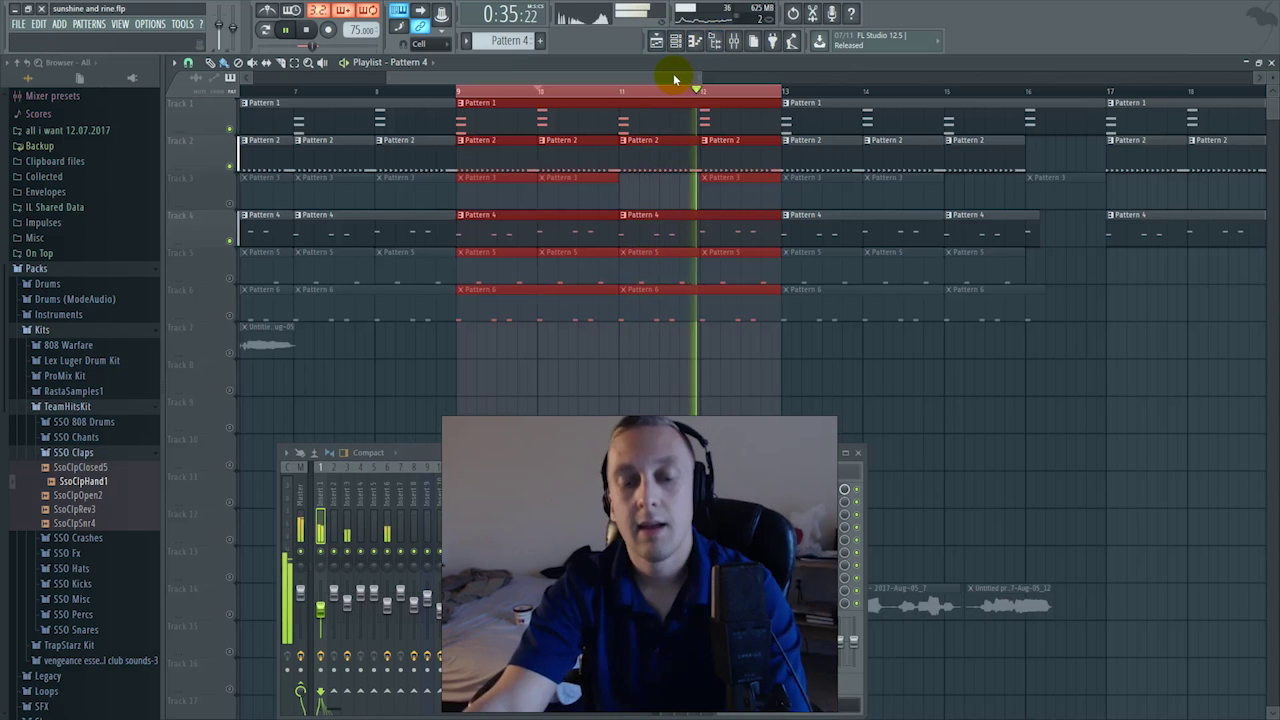
Play bars 9–13 with the retuned 808, then reopen the 808 WARFARE 14 piano roll.
key("space")
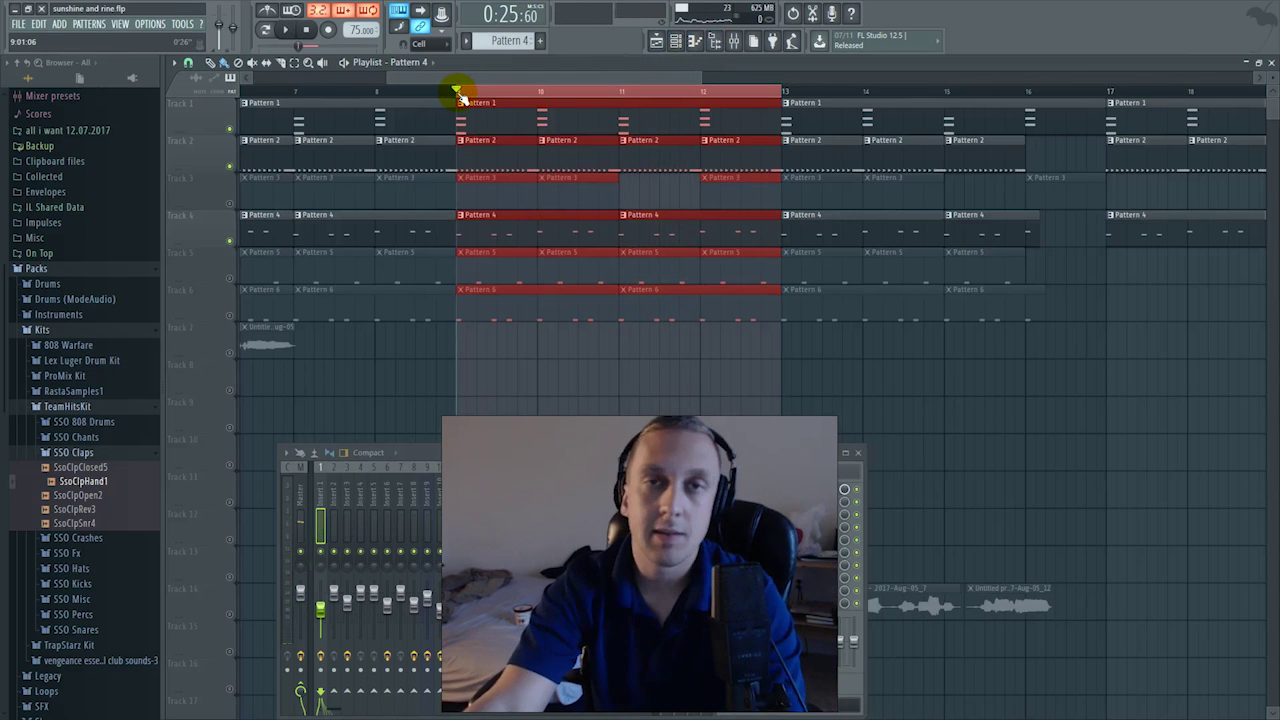
key("space")
double_click(476, 240)
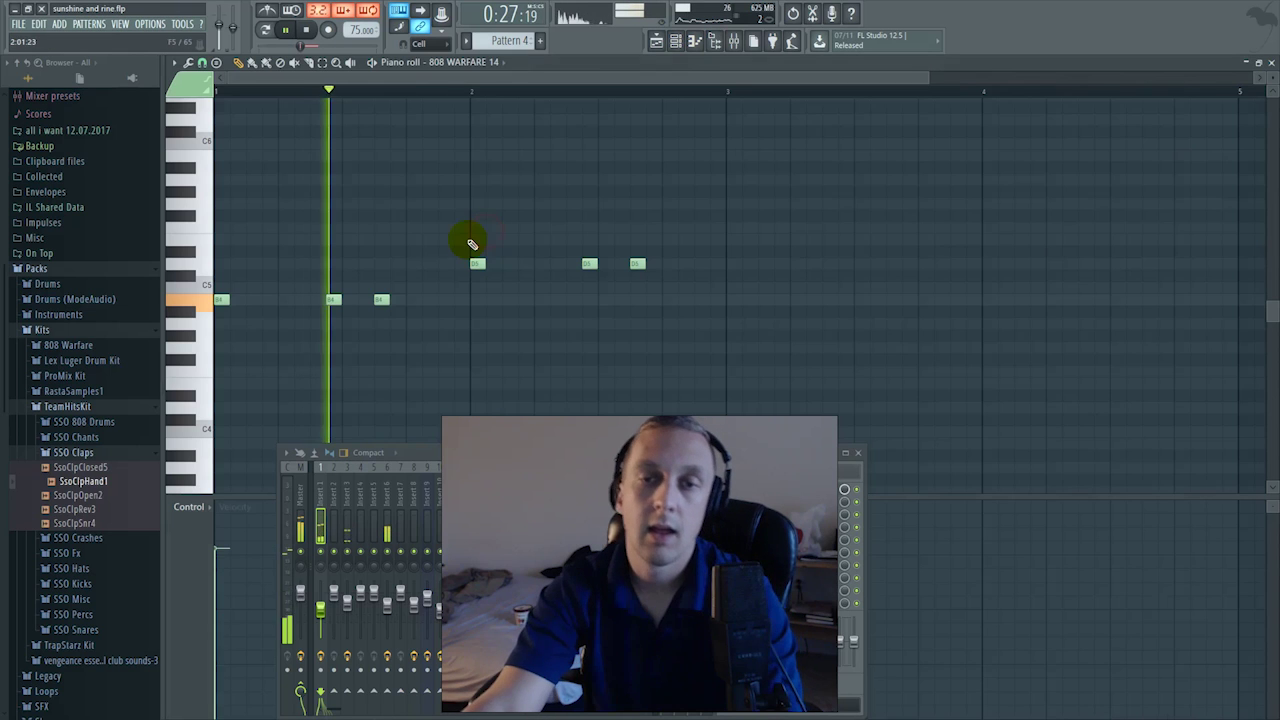
left_click(474, 262)
key("space")
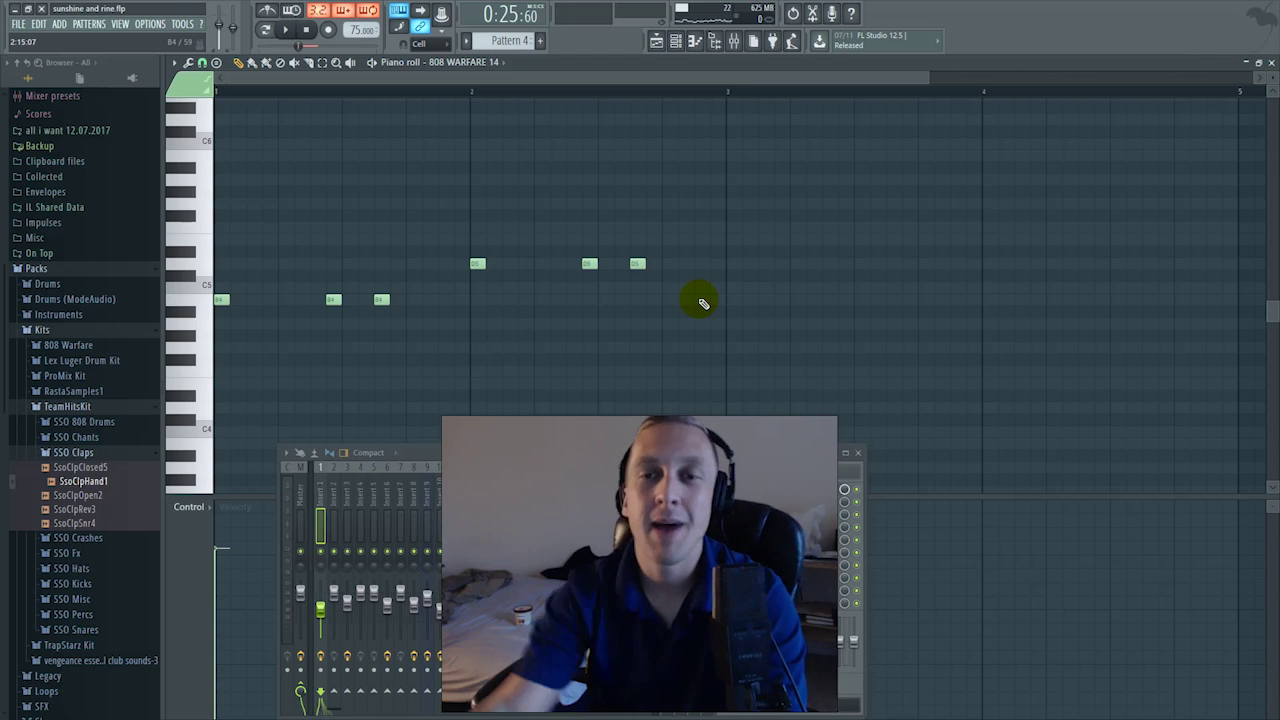
Raise the first group of three 808 notes to a higher pitch while playing.
left_click_drag(482, 364, 247, 274)
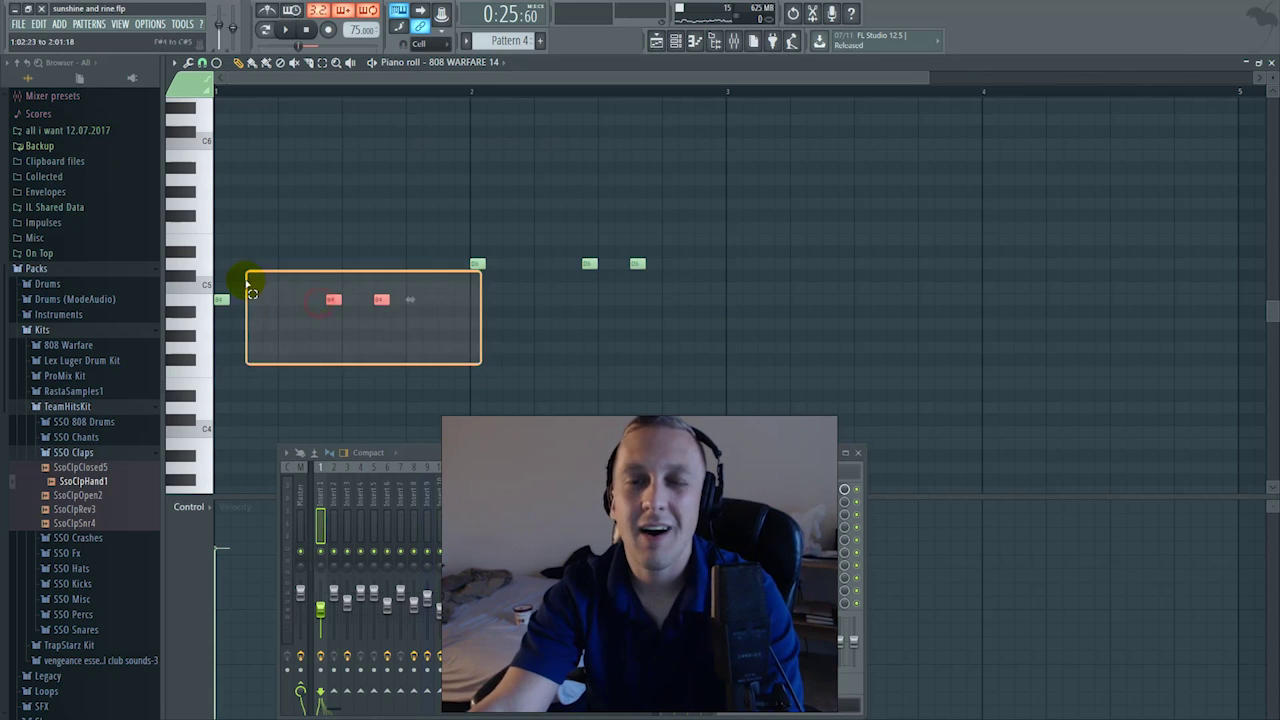
left_click_drag(512, 372, 177, 278)
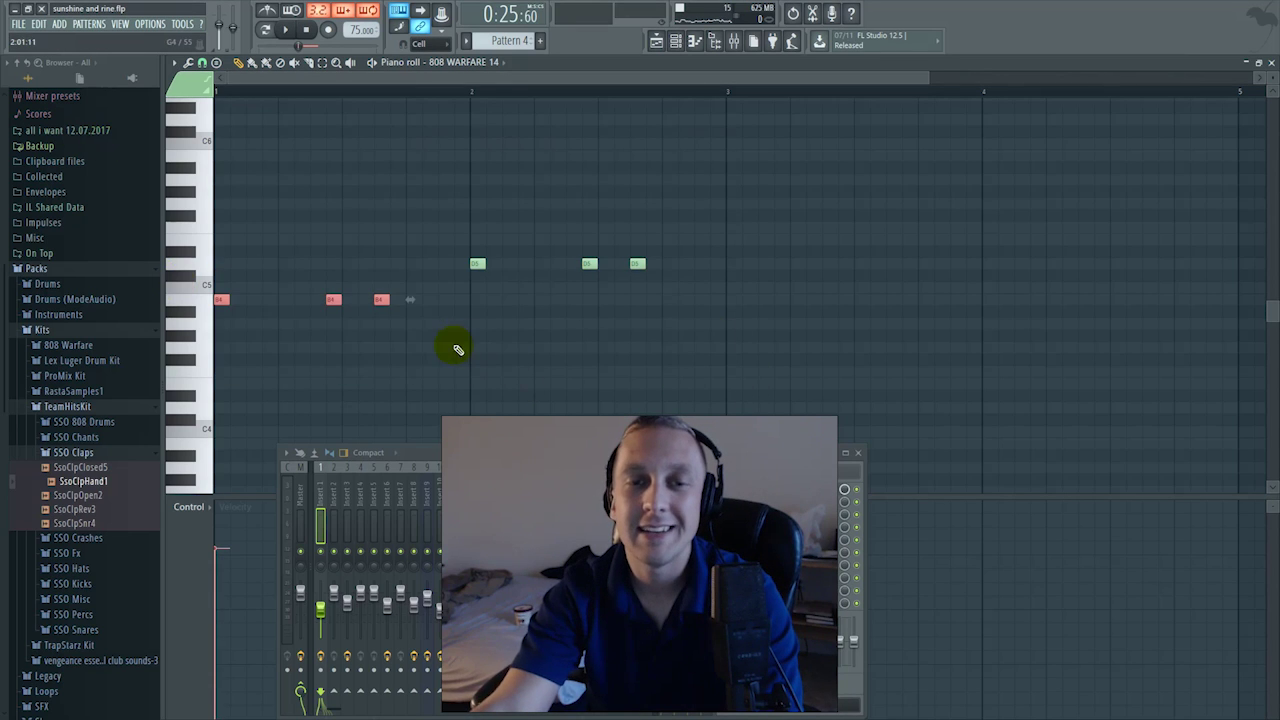
left_click_drag(452, 350, 123, 257)
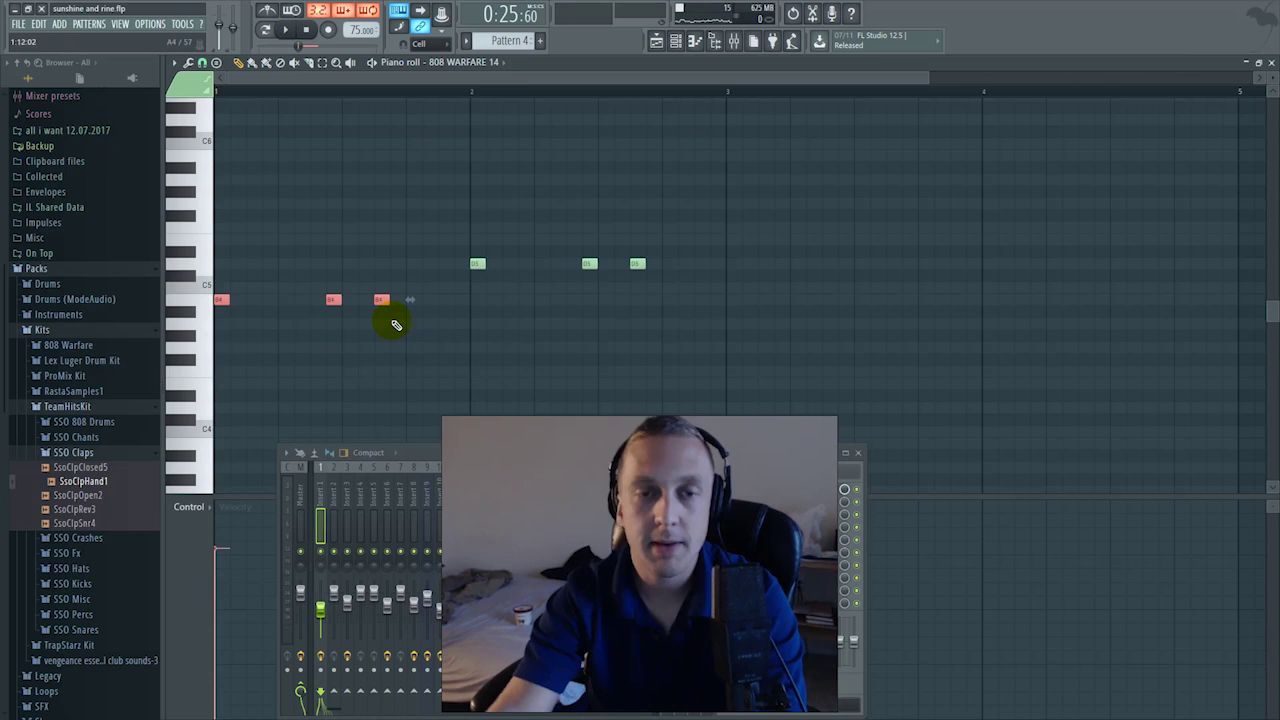
key("space")
key("space")
key("space")
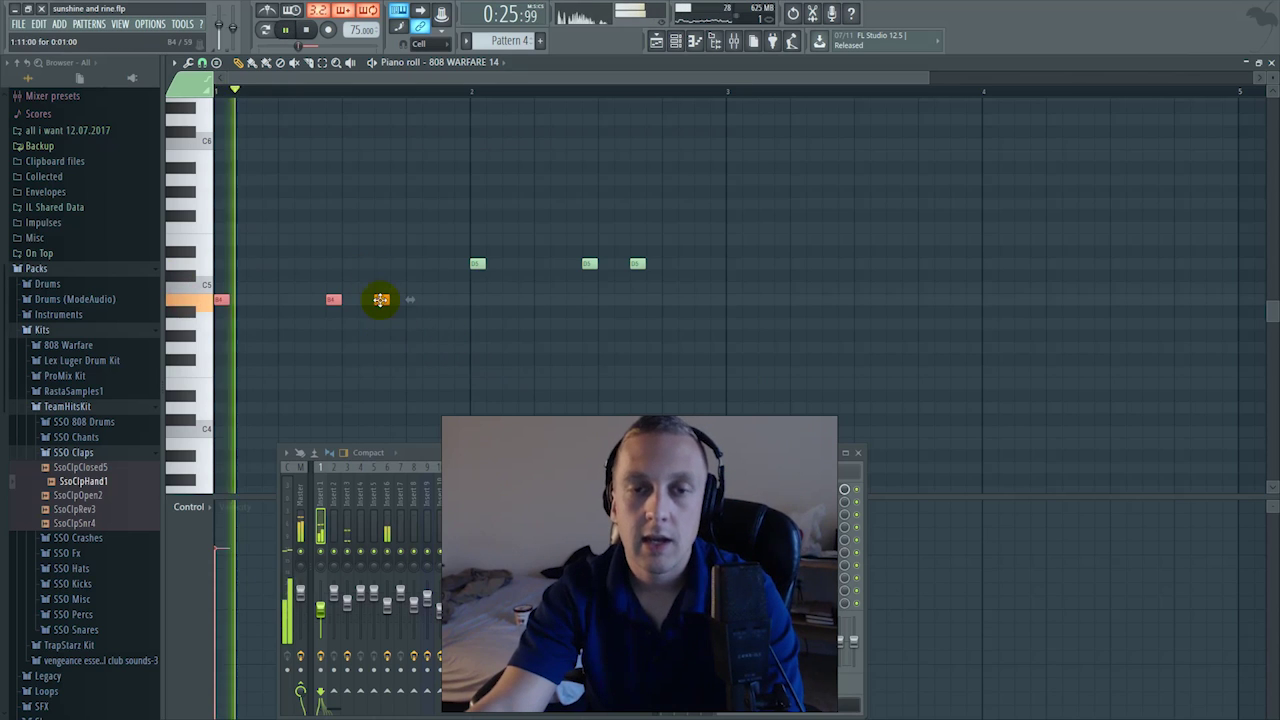
left_click_drag(381, 299, 368, 166)
key("space")
key("space")
key("space")
key("space")
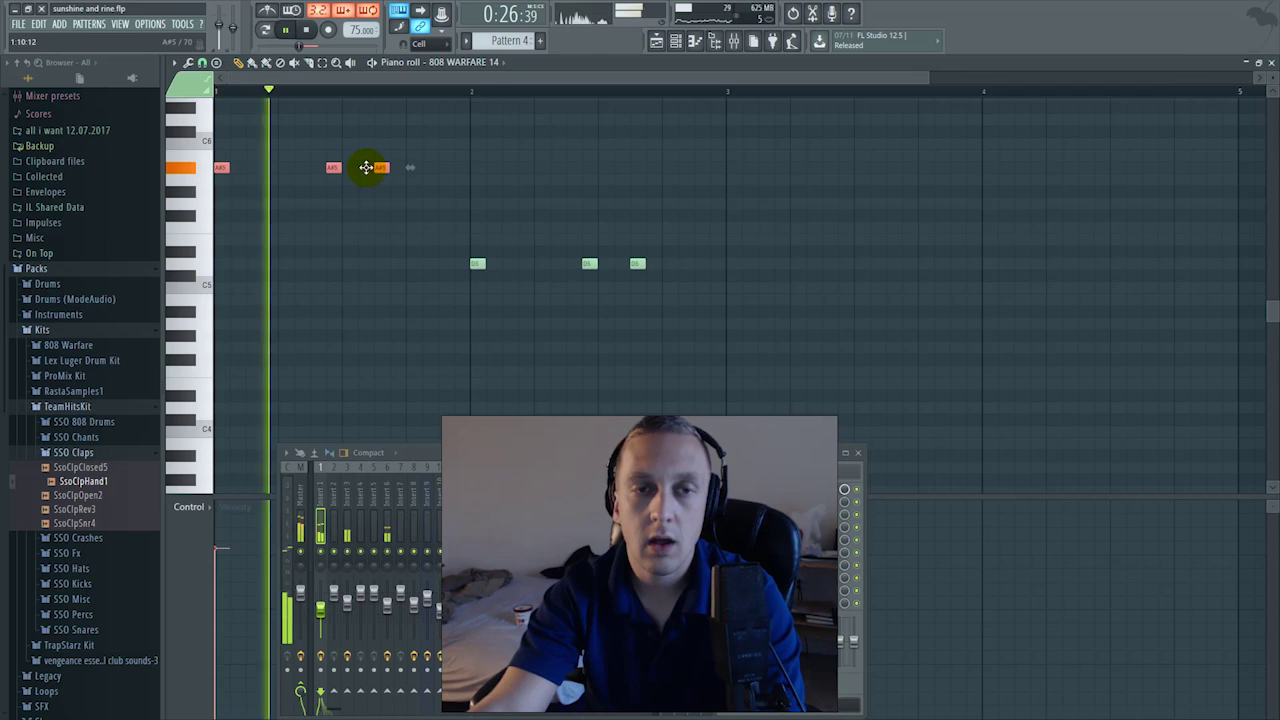
Move the second group of three notes higher and add a new note after it.
left_click_drag(404, 234, 782, 356)
left_click_drag(478, 264, 481, 103)
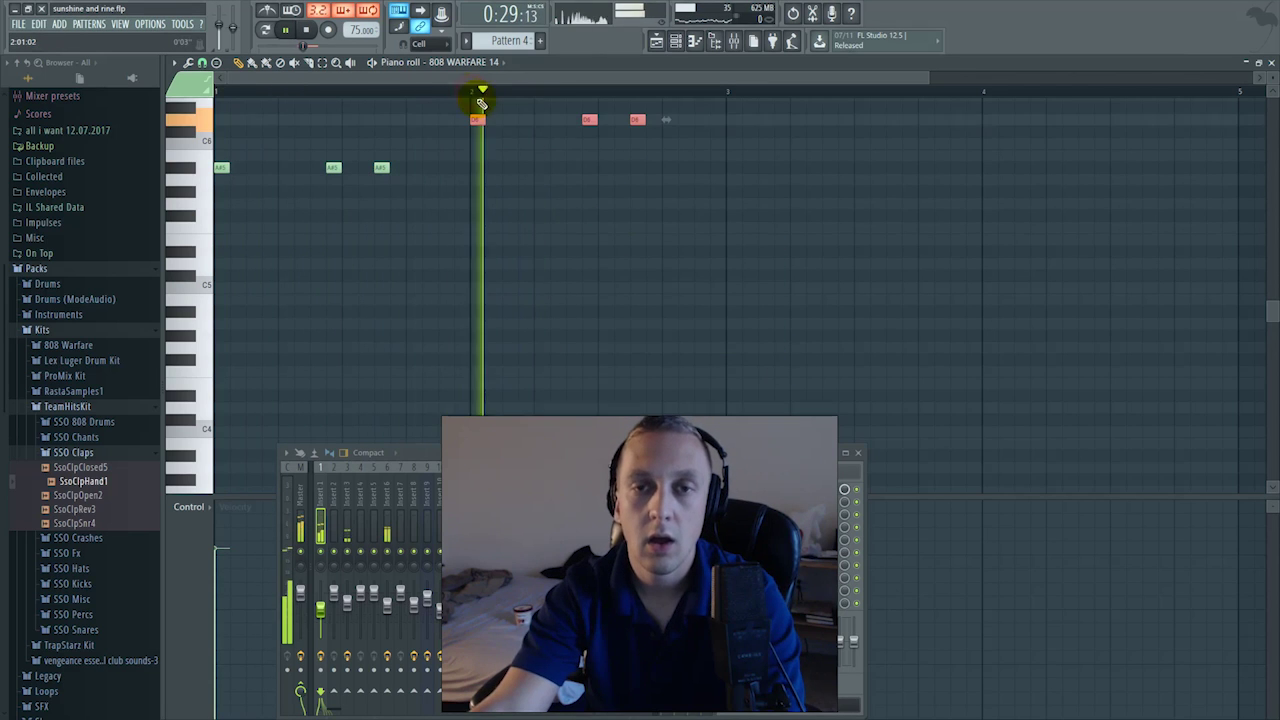
left_click(693, 148)
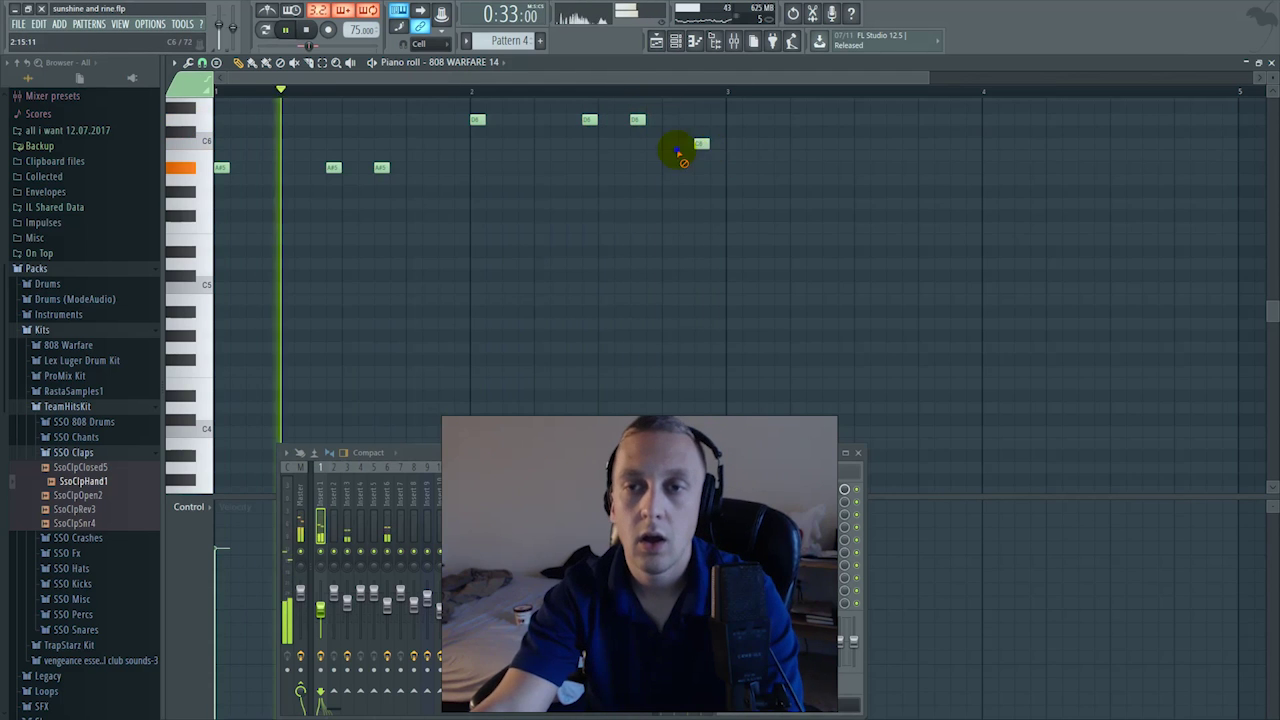
left_click_drag(677, 152, 680, 150)
key("space")
Drop all notes an octave, then drop the second group another octave and play from bar 2.
key("ctrl+a")
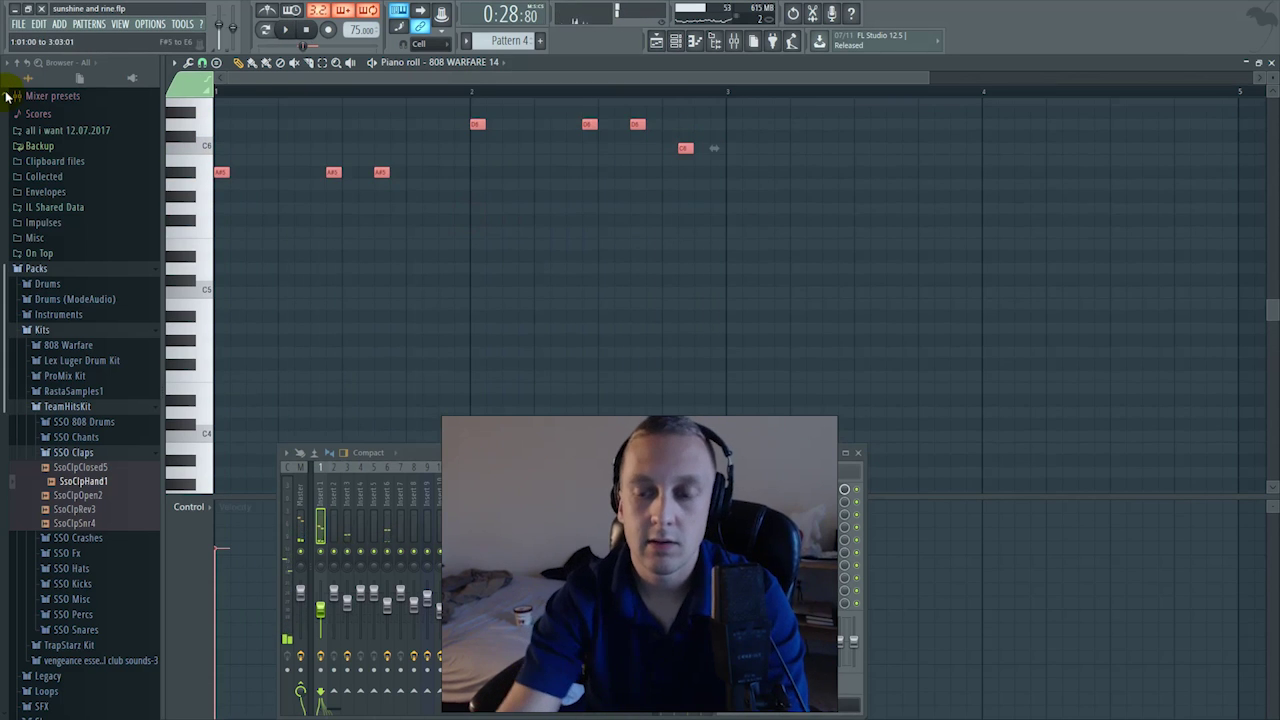
key("ctrl+Down")
key("space")
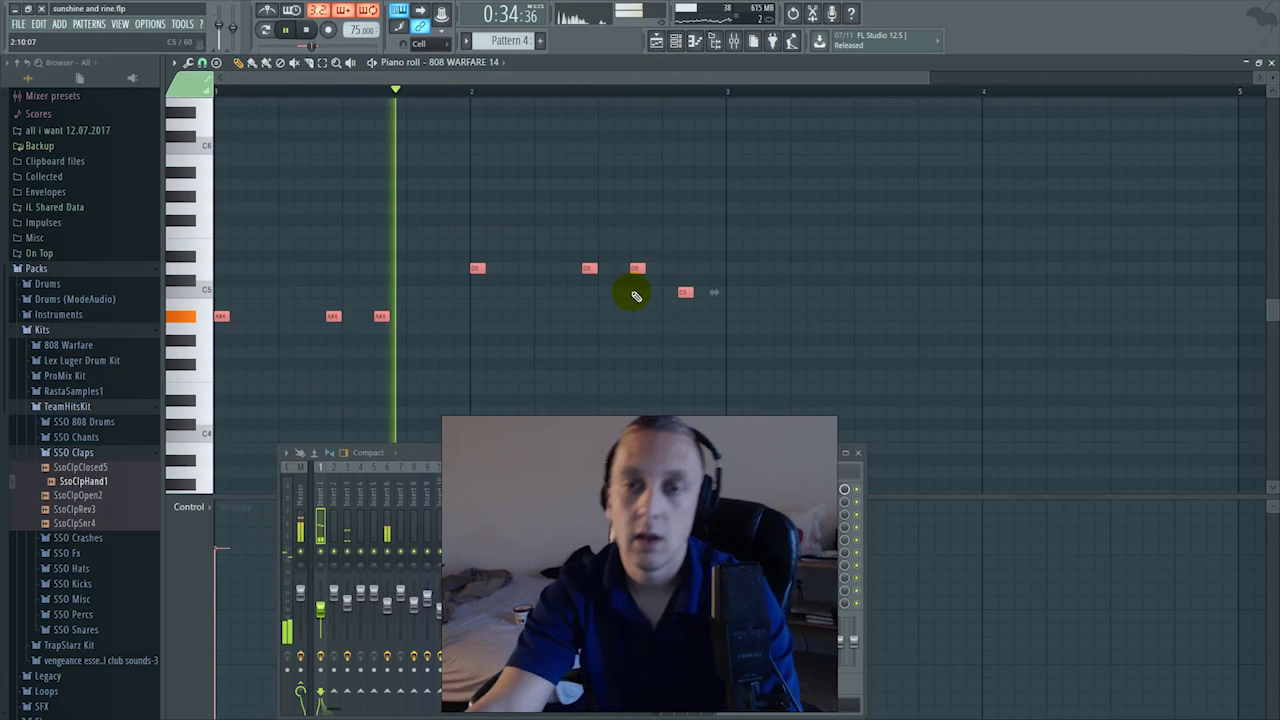
left_click(474, 91)
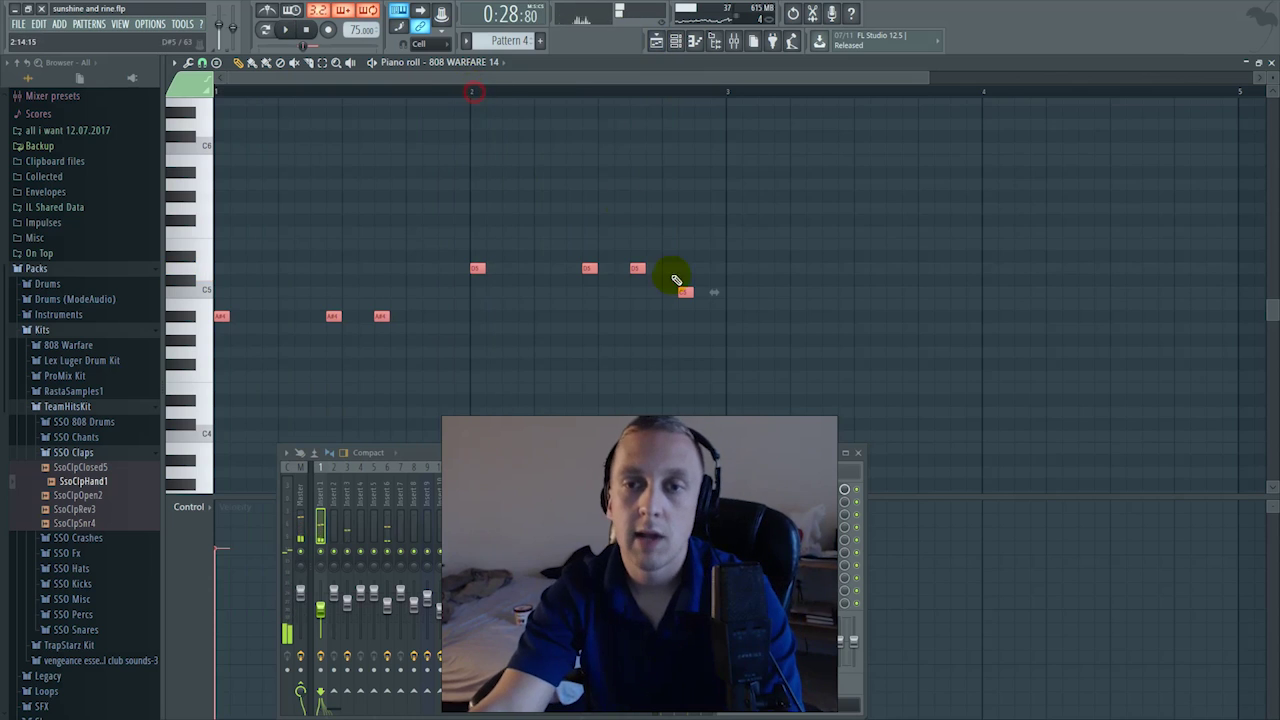
left_click_drag(662, 284, 442, 222)
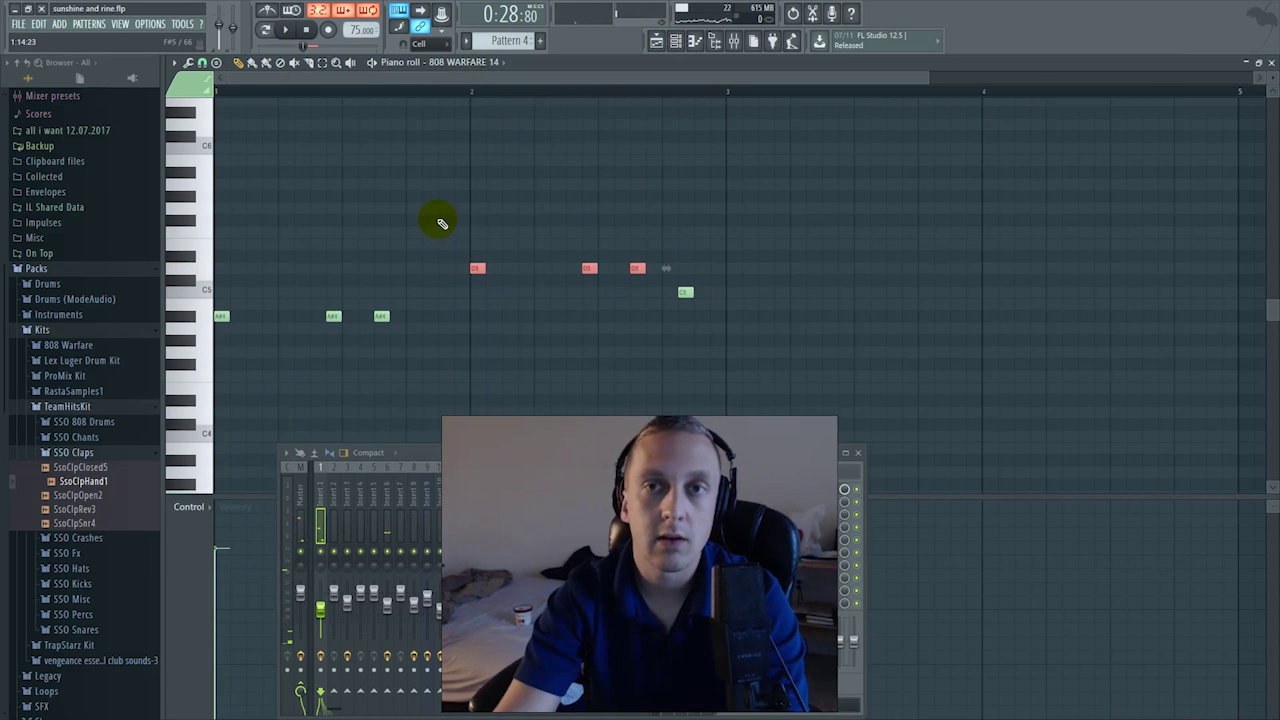
key("ctrl+Down")
key("space")
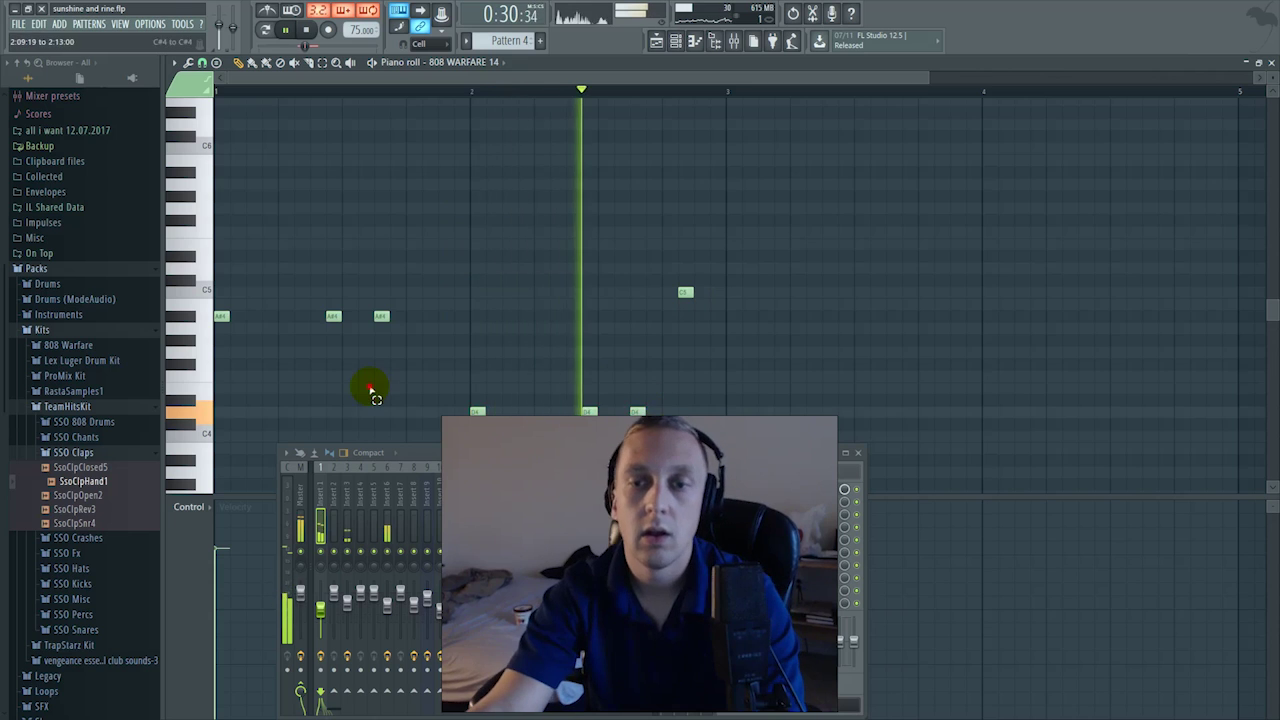
left_click(372, 390, "ctrl")
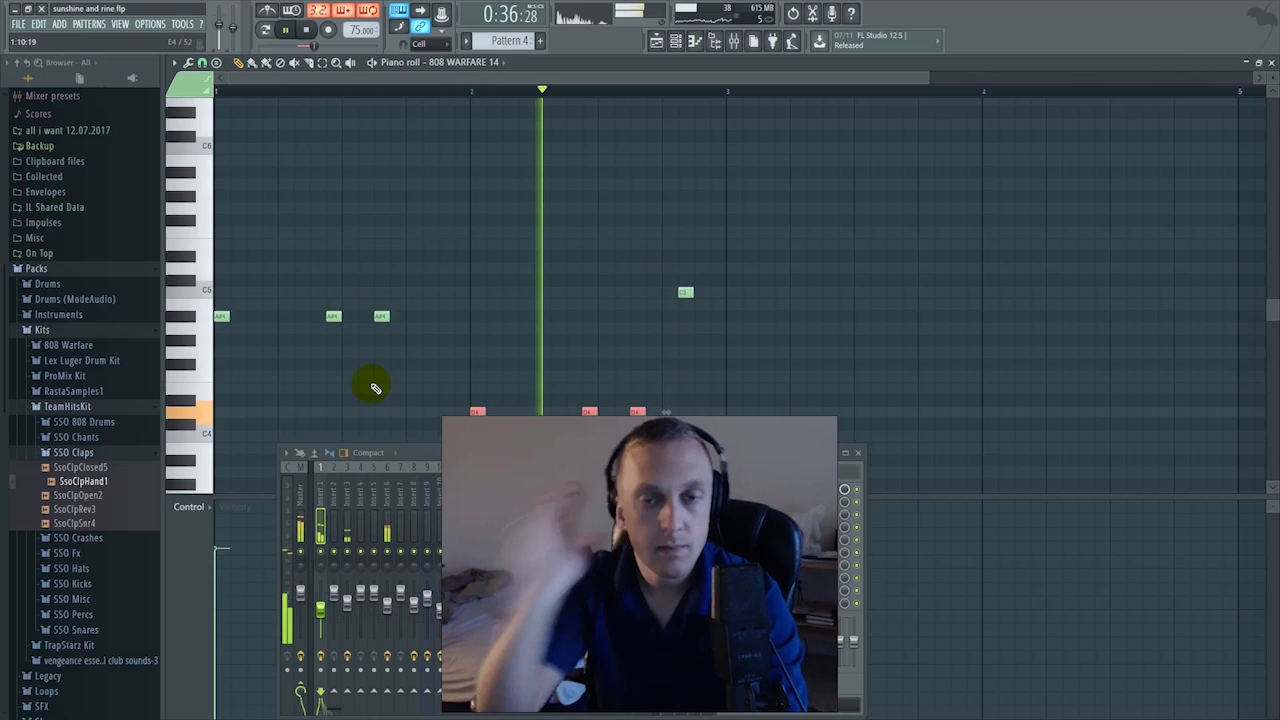
key("ctrl+Up")
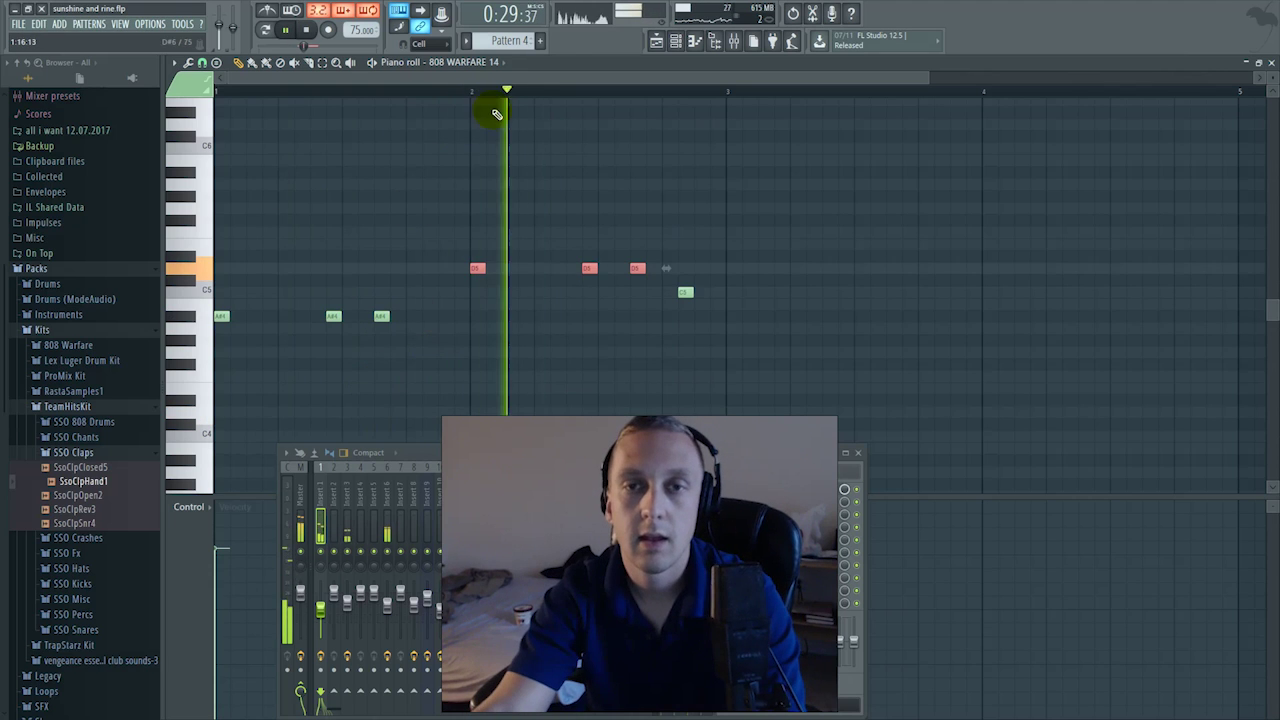
left_click_drag(729, 343, 163, 234)
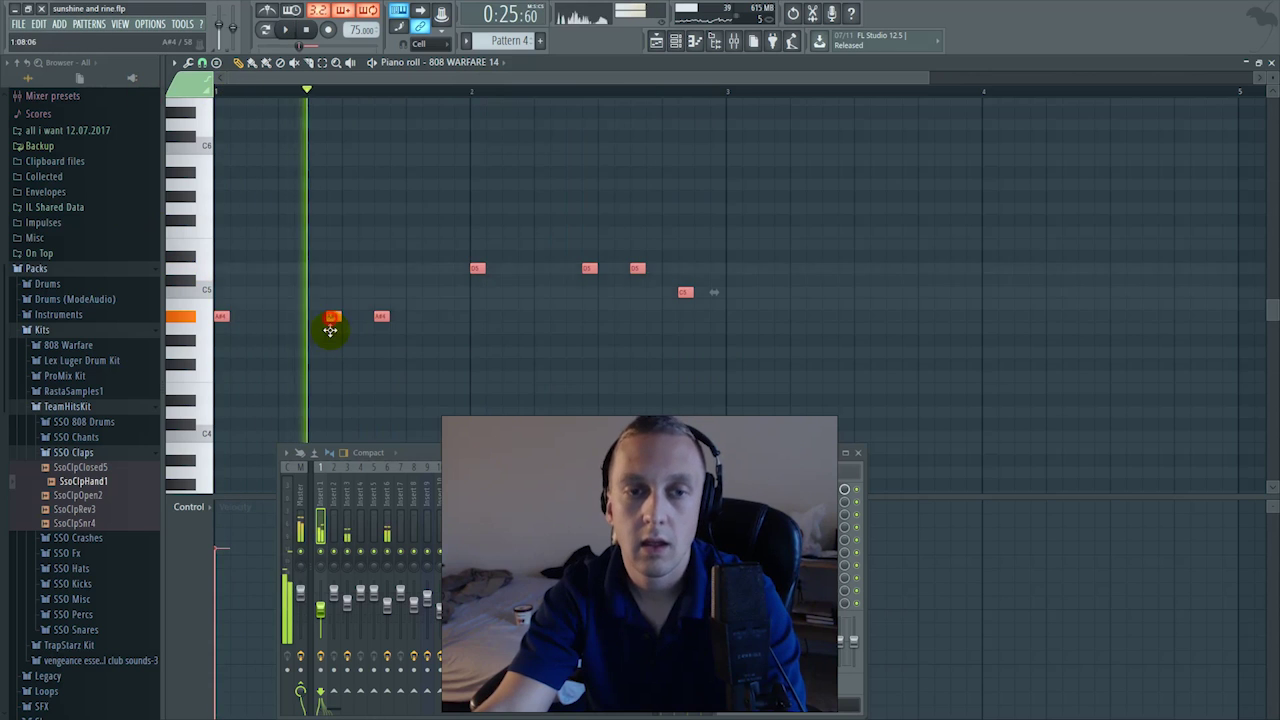
left_click_drag(330, 330, 307, 163)
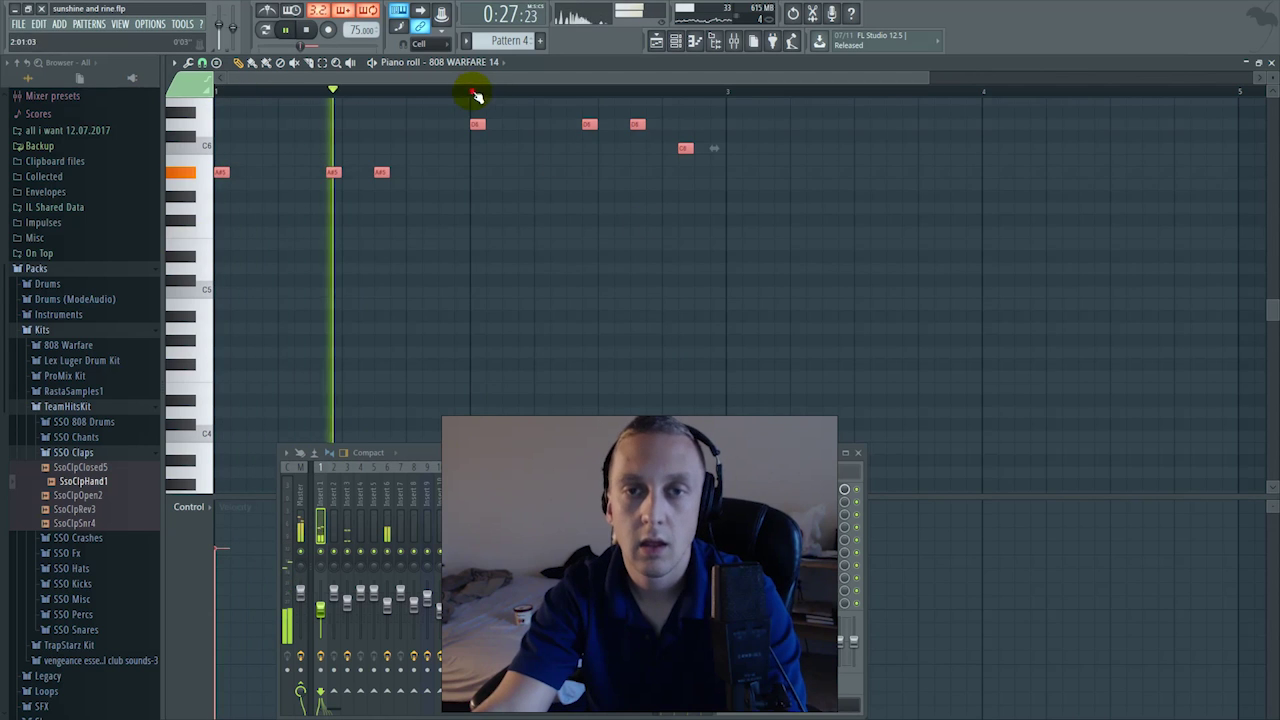
key("ctrl+Down")
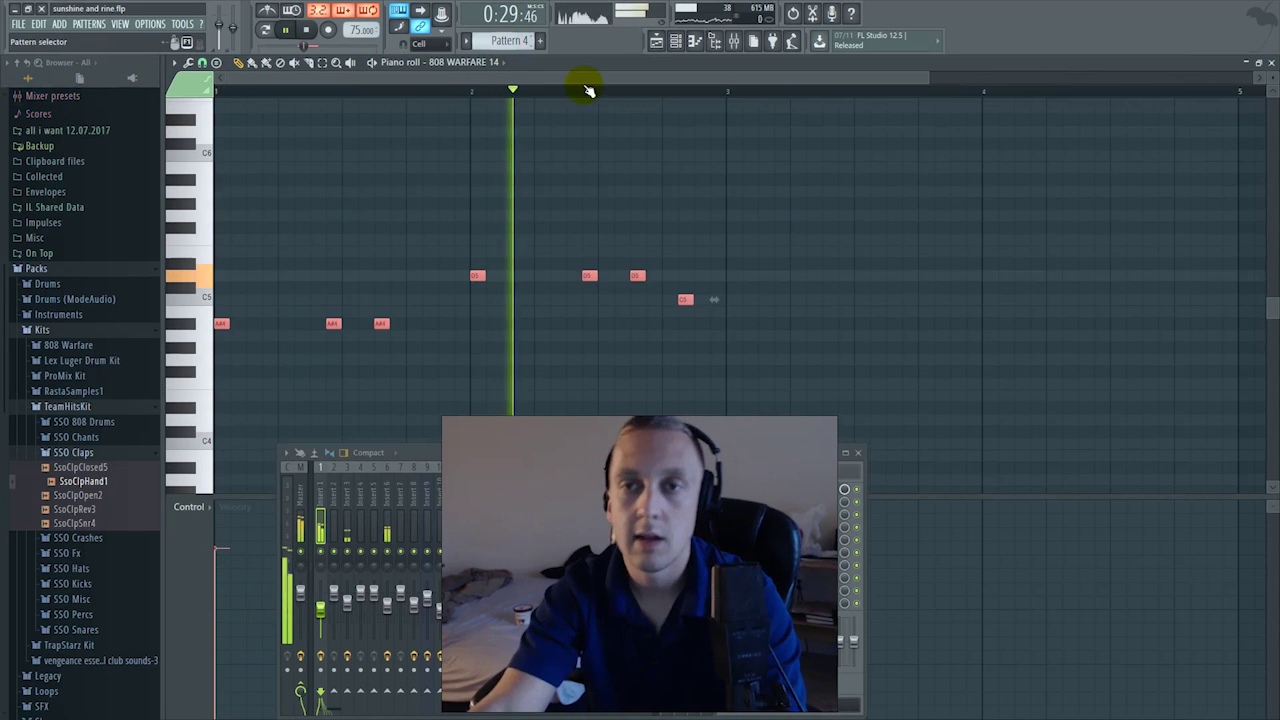
Return to the playlist, unmute Tracks 5 and 6, and play the arrangement from bar 9.
left_click(656, 41)
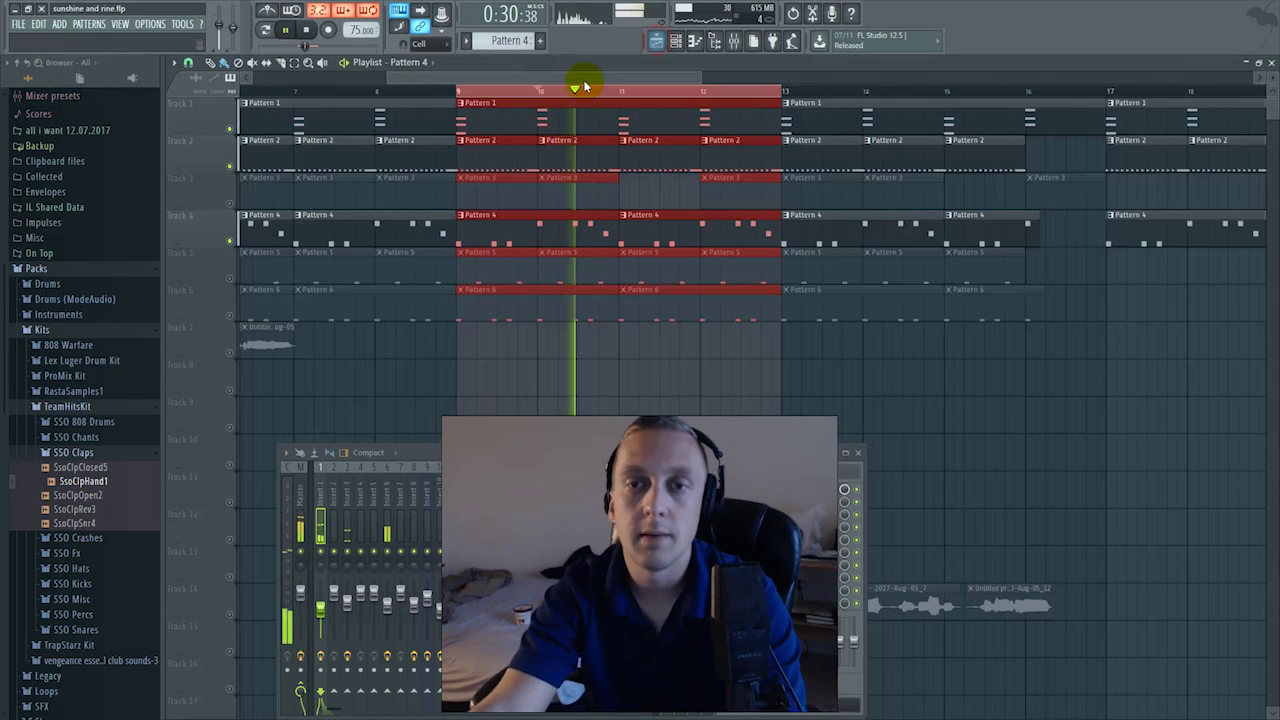
left_click(229, 316)
left_click(229, 278)
key("space")
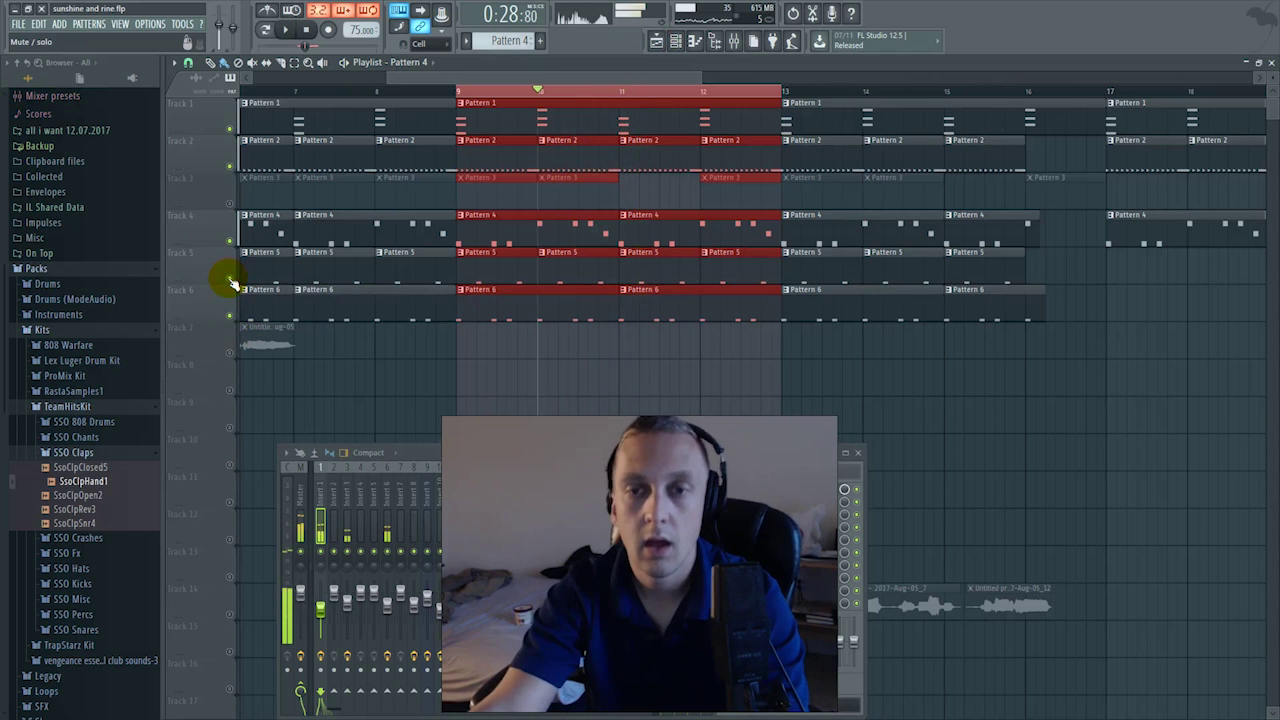
left_click(458, 89)
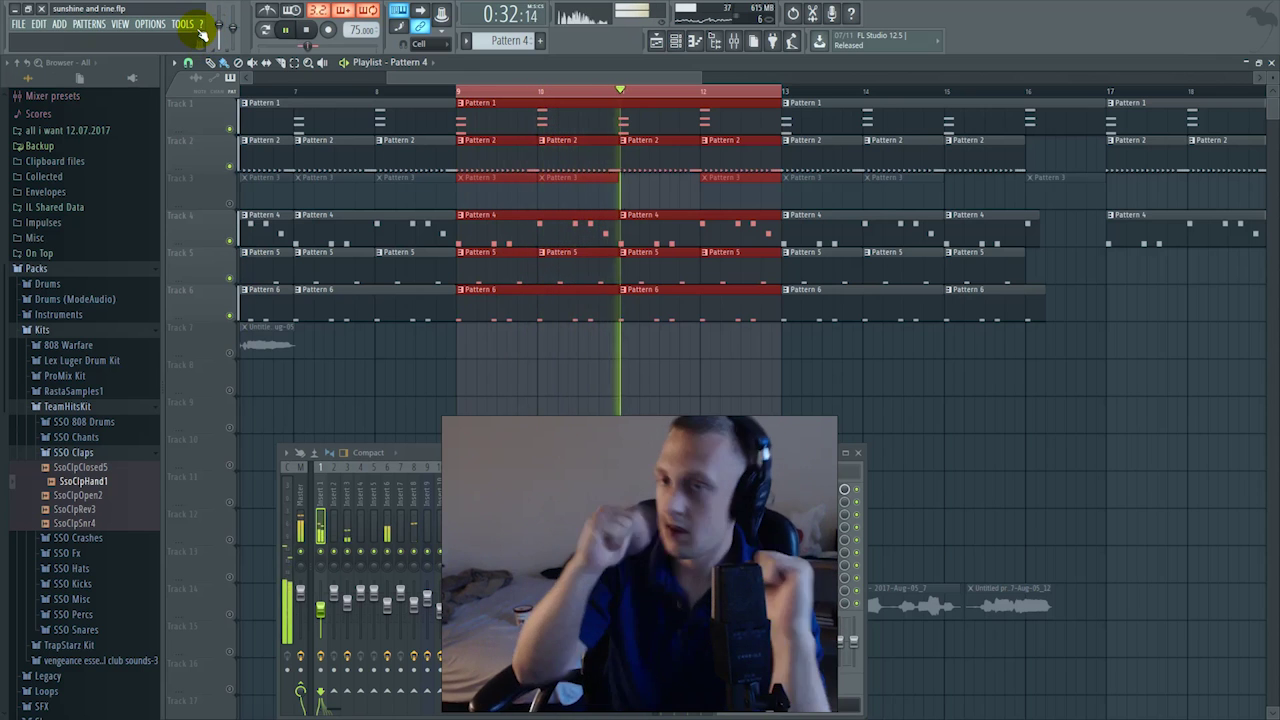
key("space")
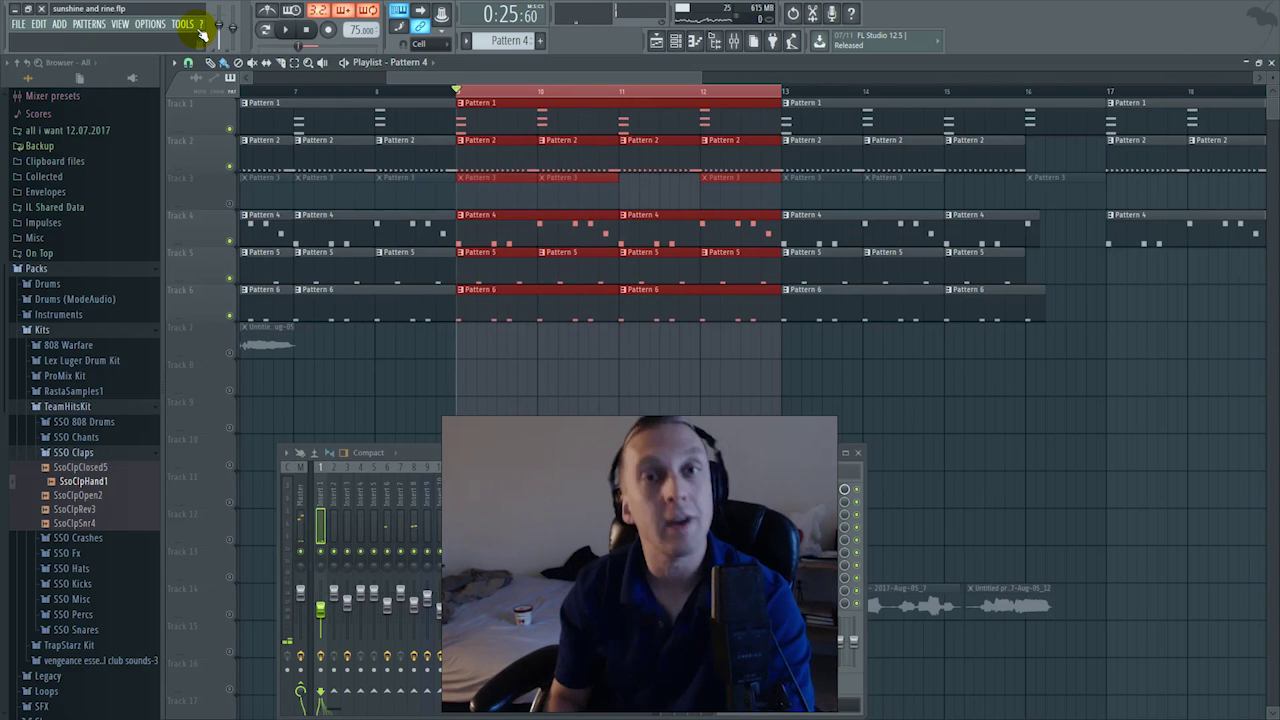
key("space")
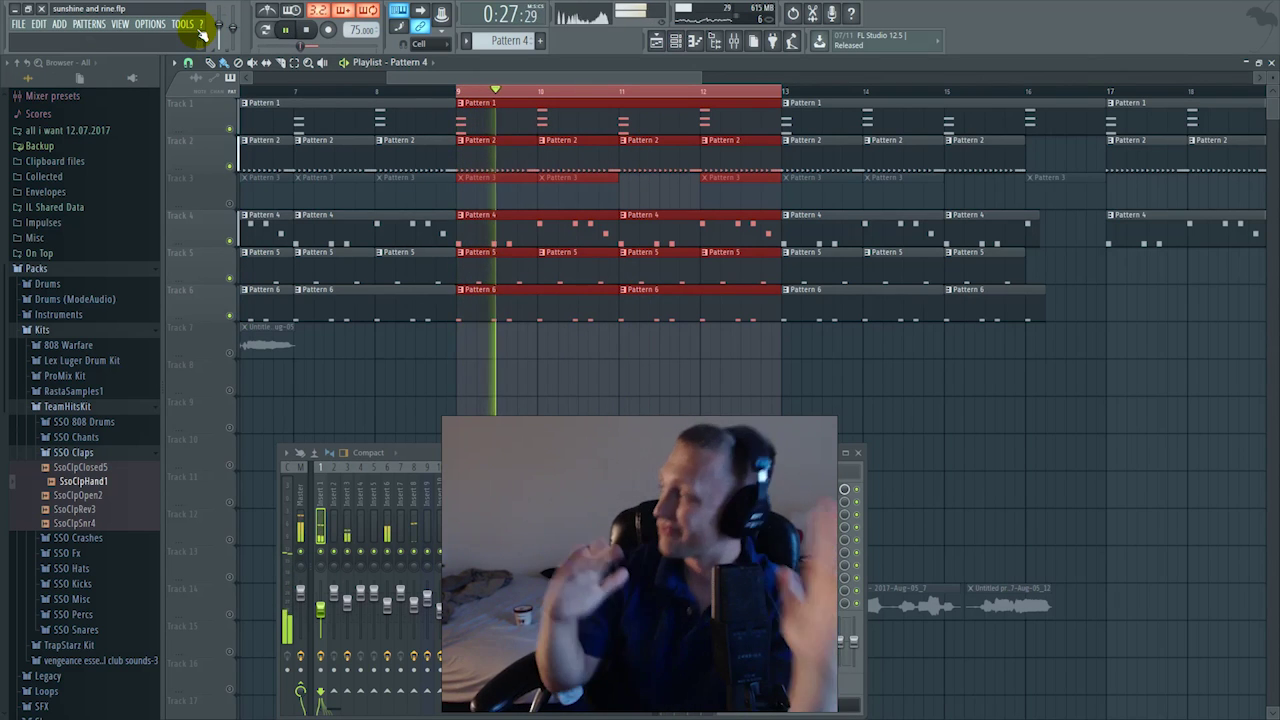
key("space")
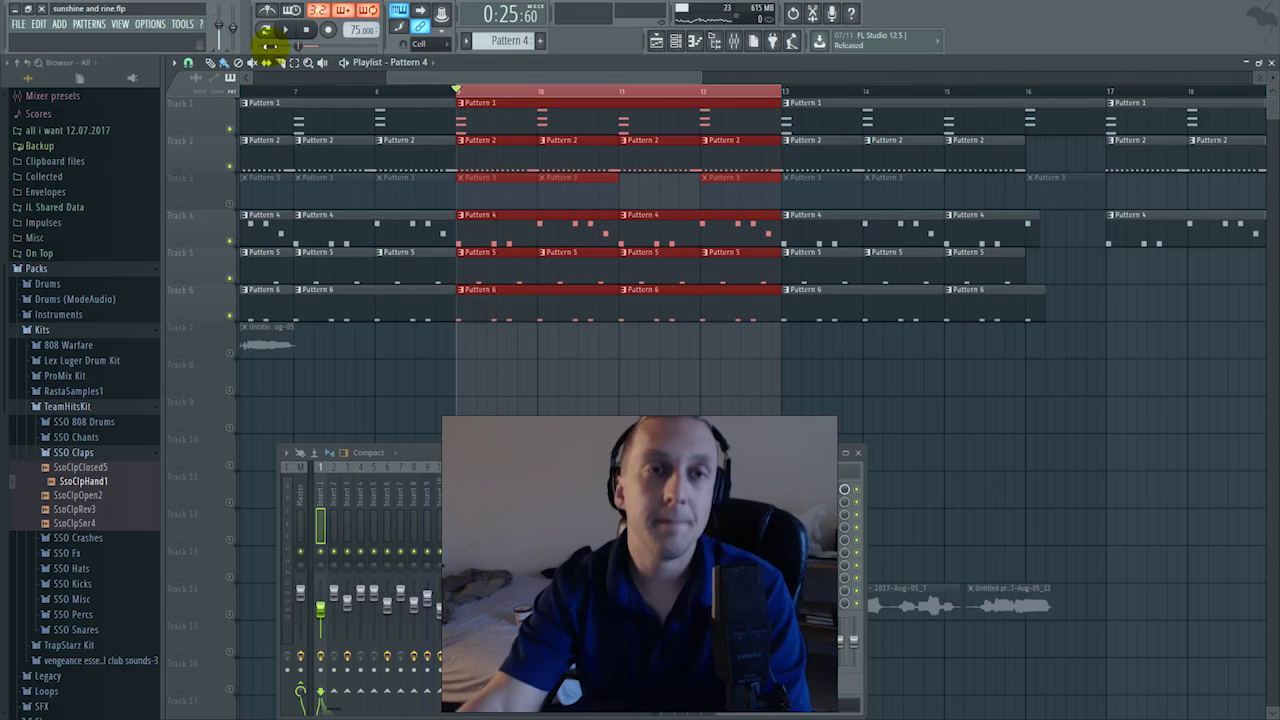
key("space")
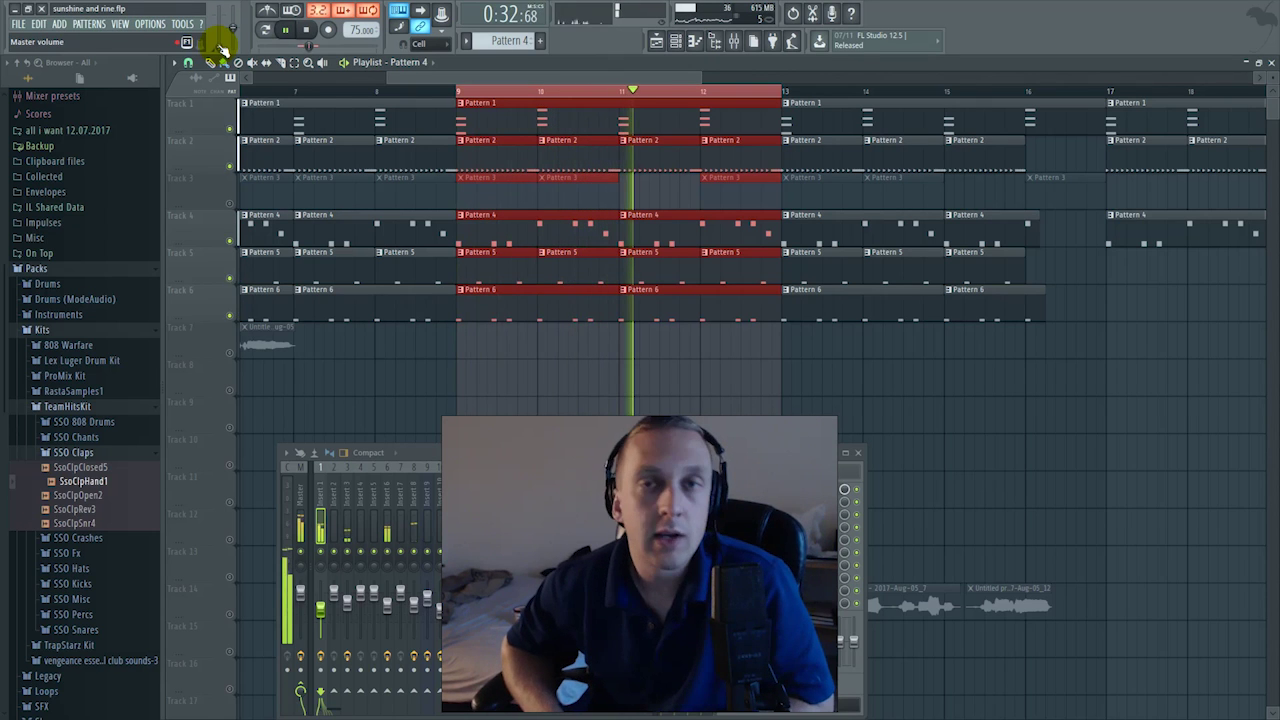
key("space")
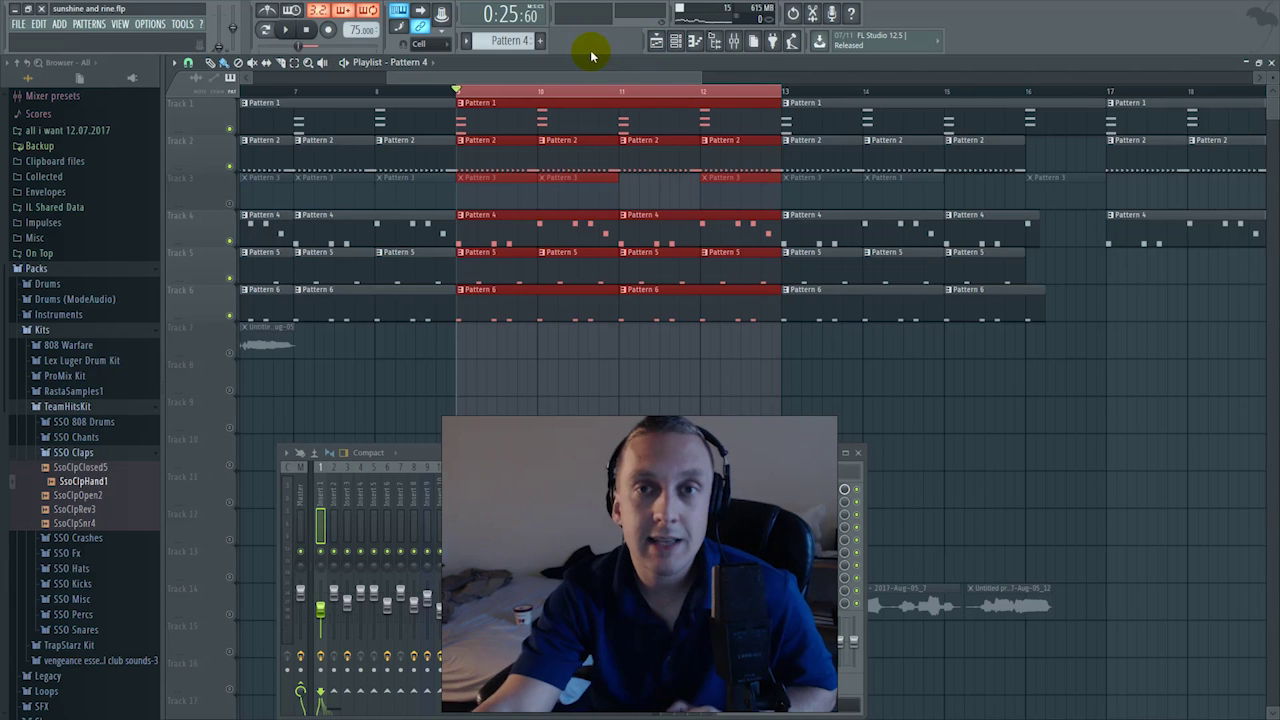
Zoom the playlist in on the looped section so about bars 8 to 15 fill the width.
left_click_drag(698, 77, 623, 74)
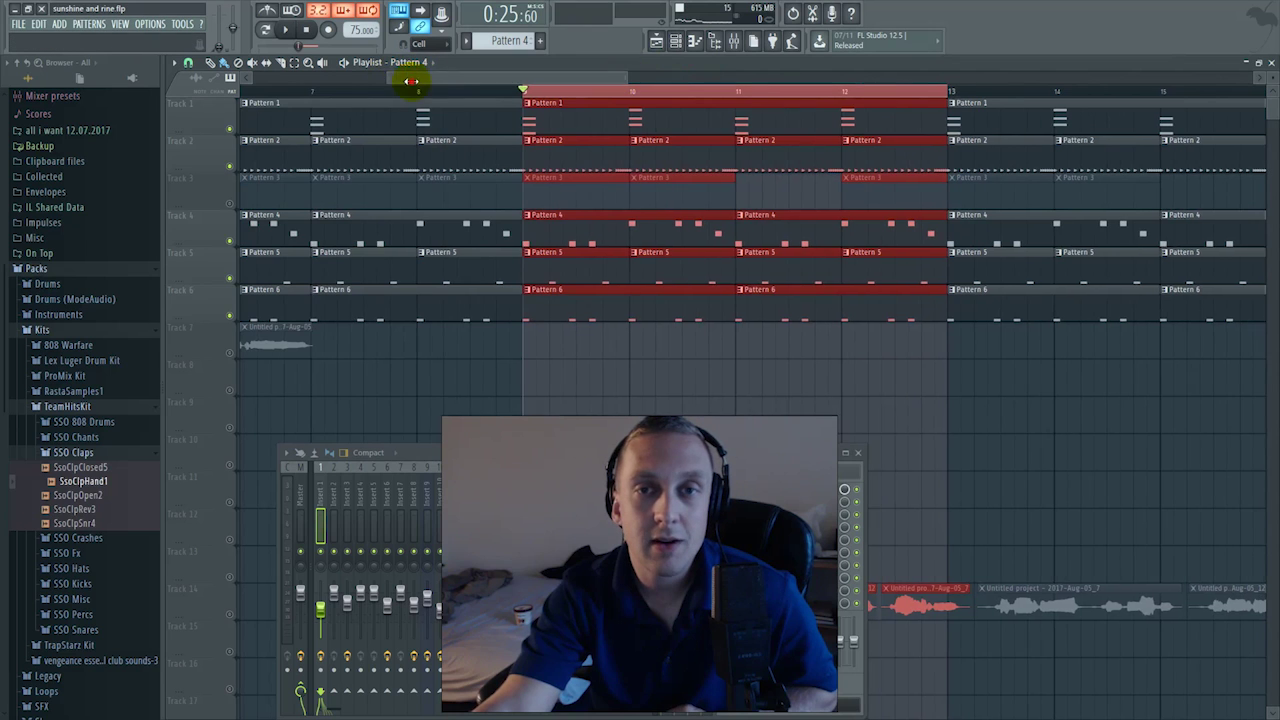
mouse_move(411, 81)
left_mouse_down()
mouse_move(423, 77)
mouse_move(403, 80)
mouse_move(417, 88)
left_mouse_up()
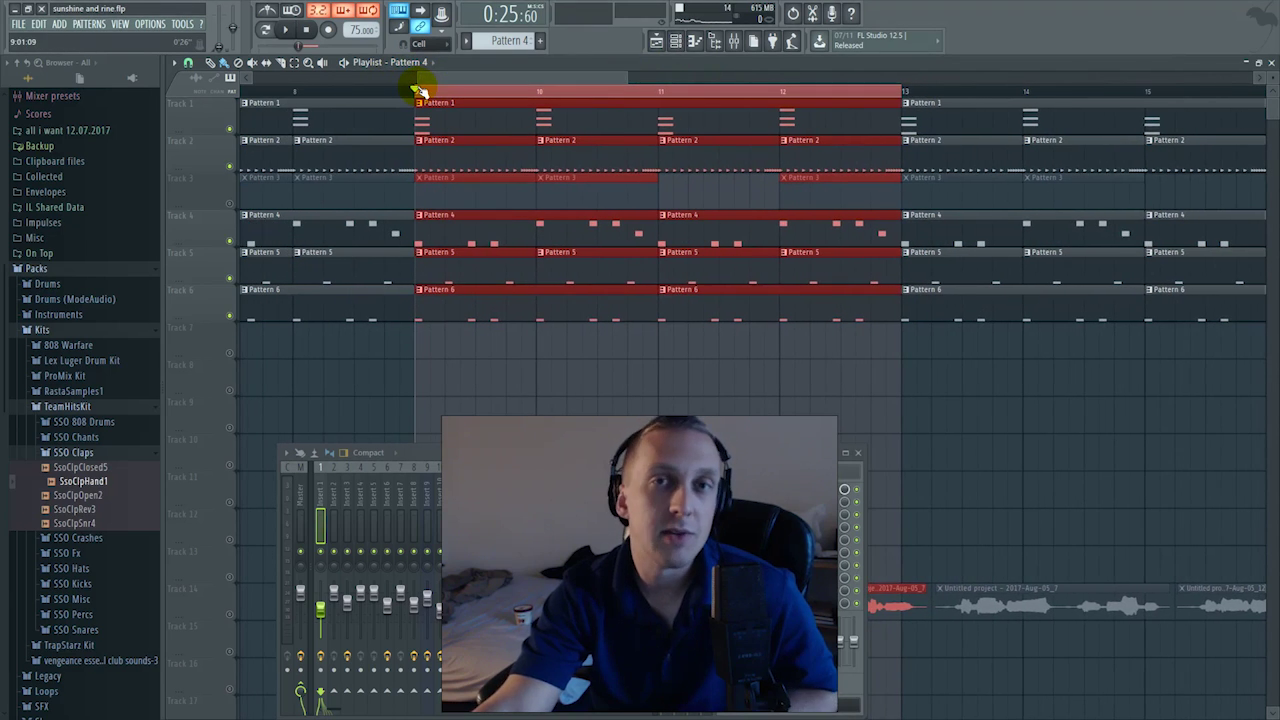